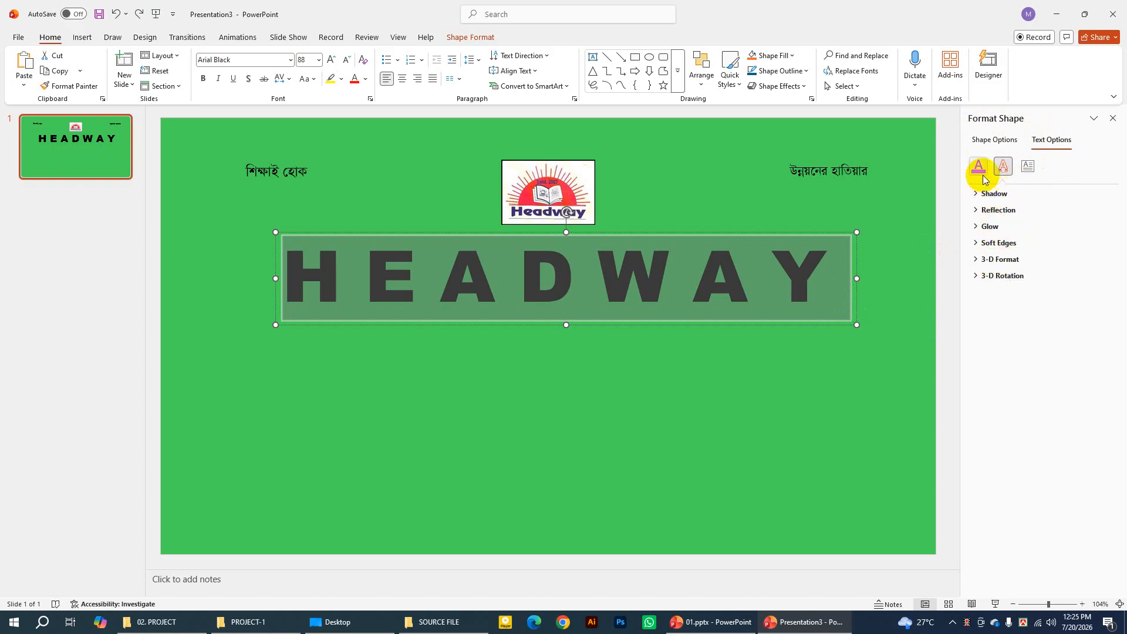
Switch the fill of the whole HEADWAY title text to a picture or texture fill
{"action": "left_click", "coordinate": [744, 260]}
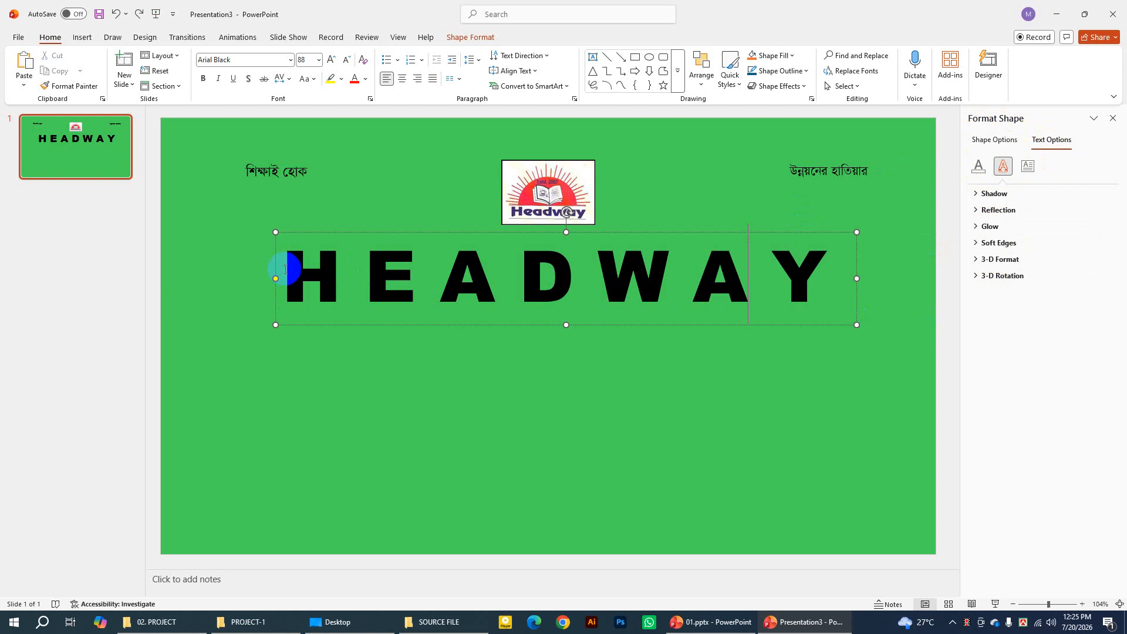
{"action": "left_click_drag", "start_coordinate": [288, 265], "coordinate": [803, 267]}
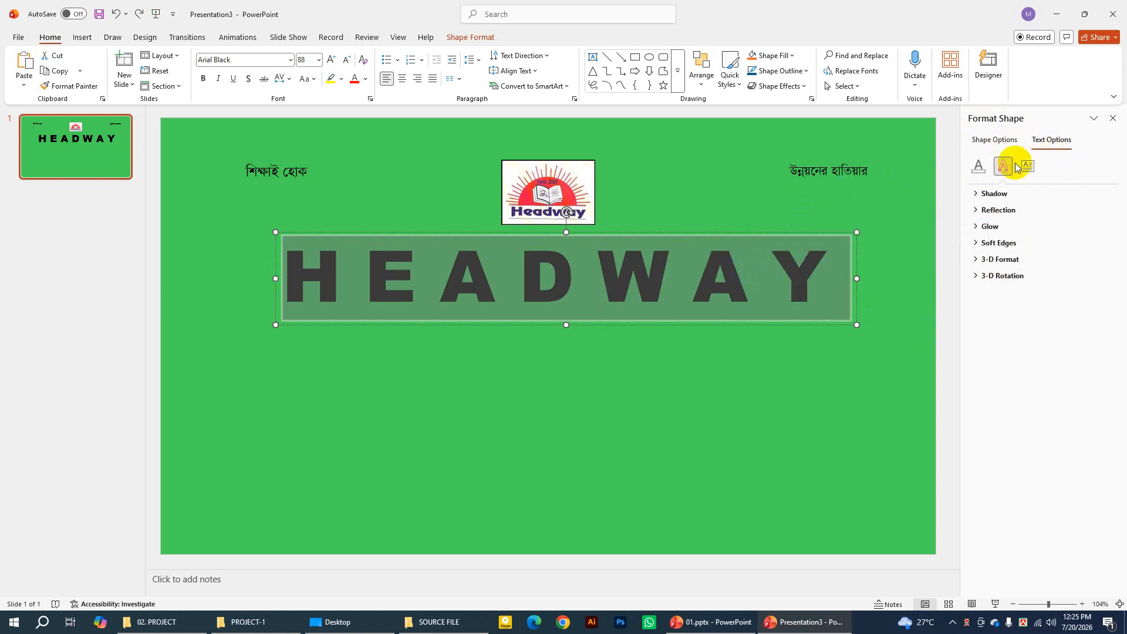
{"action": "left_click", "coordinate": [978, 168]}
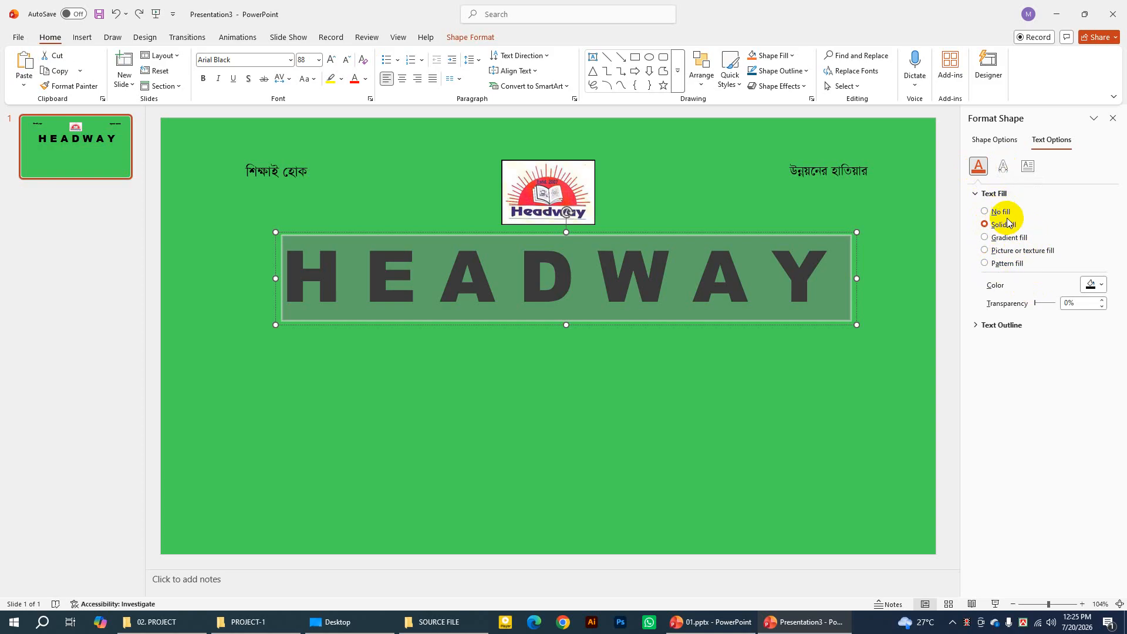
{"action": "left_click", "coordinate": [1008, 253]}
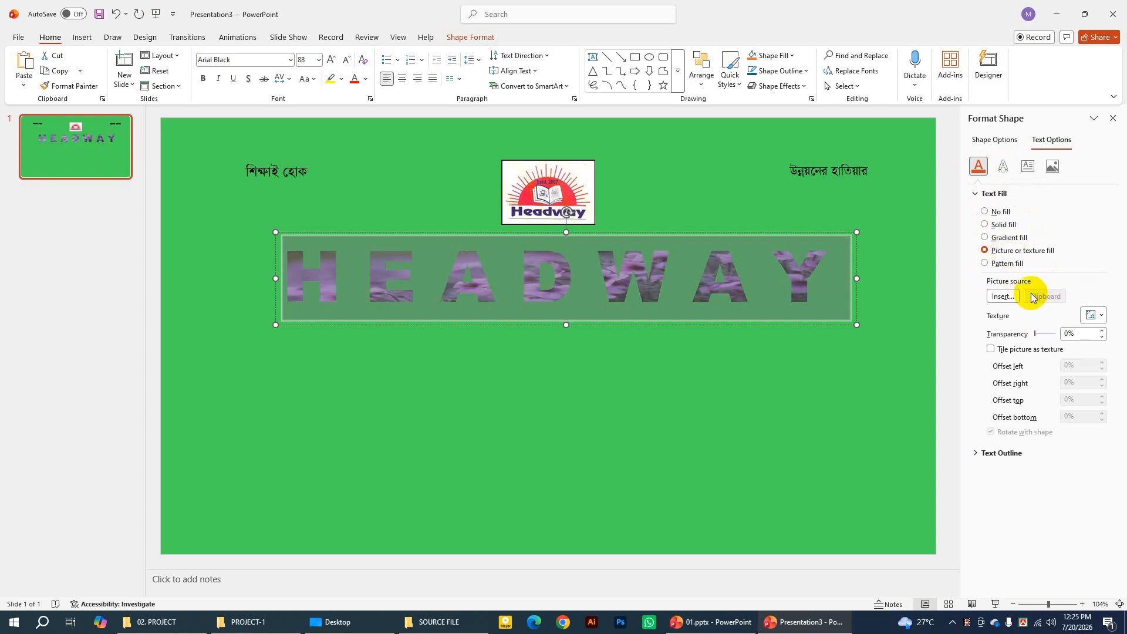
Fill the HEADWAY letters with the picture sdfdf.jpg from the SOURCE FILE folder on the Desktop
{"action": "left_click", "coordinate": [1003, 297]}
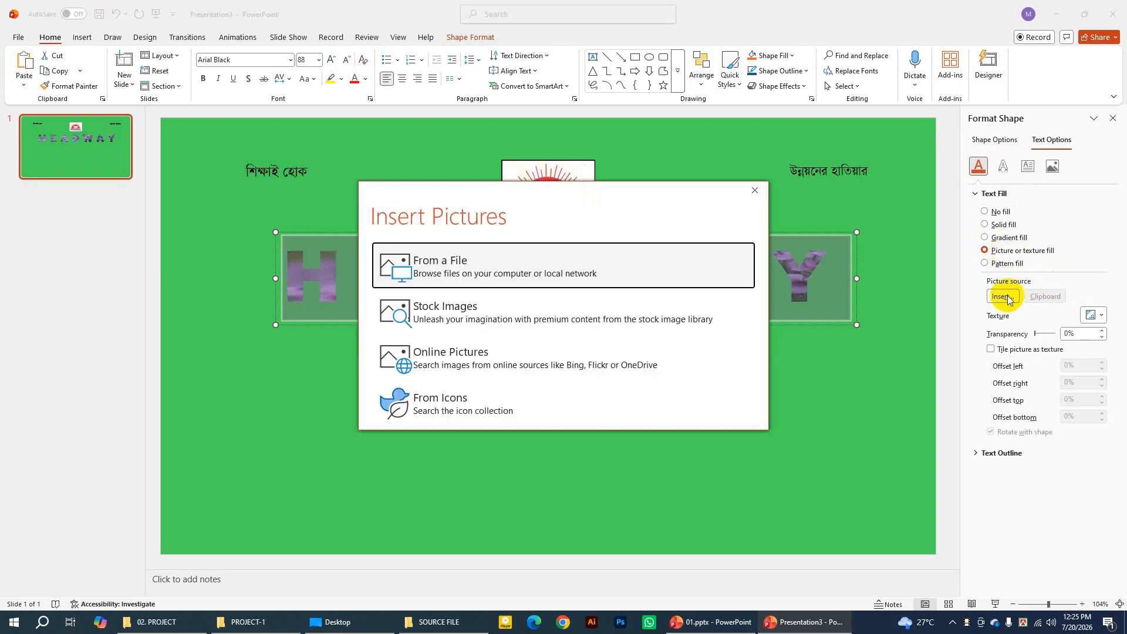
{"action": "left_click", "coordinate": [463, 259]}
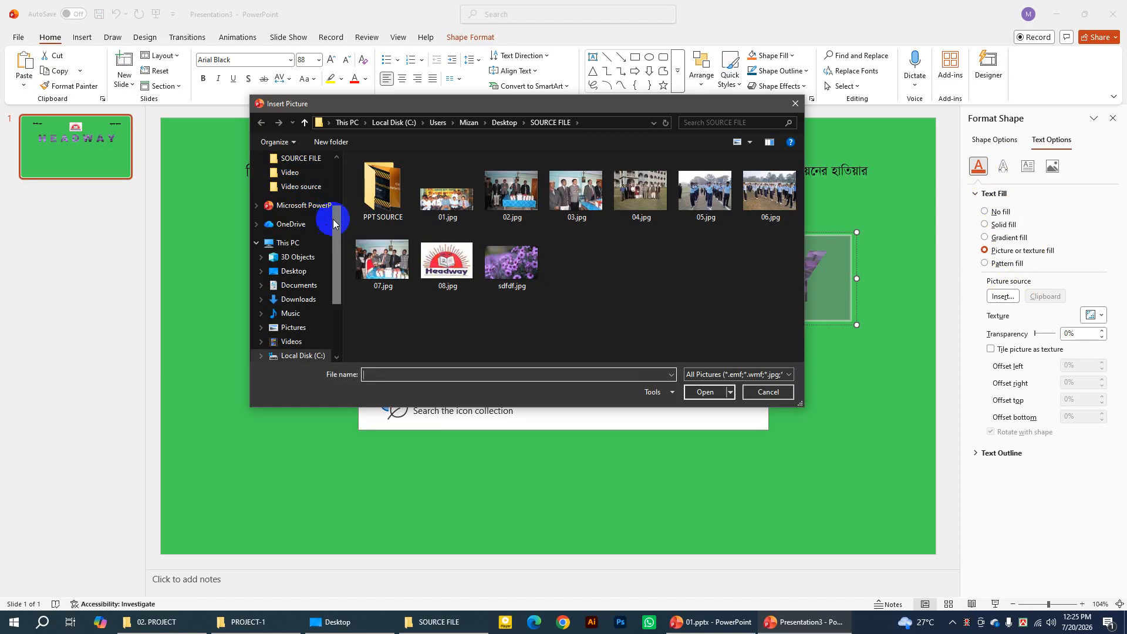
{"action": "left_click_drag", "start_coordinate": [335, 222], "coordinate": [332, 176]}
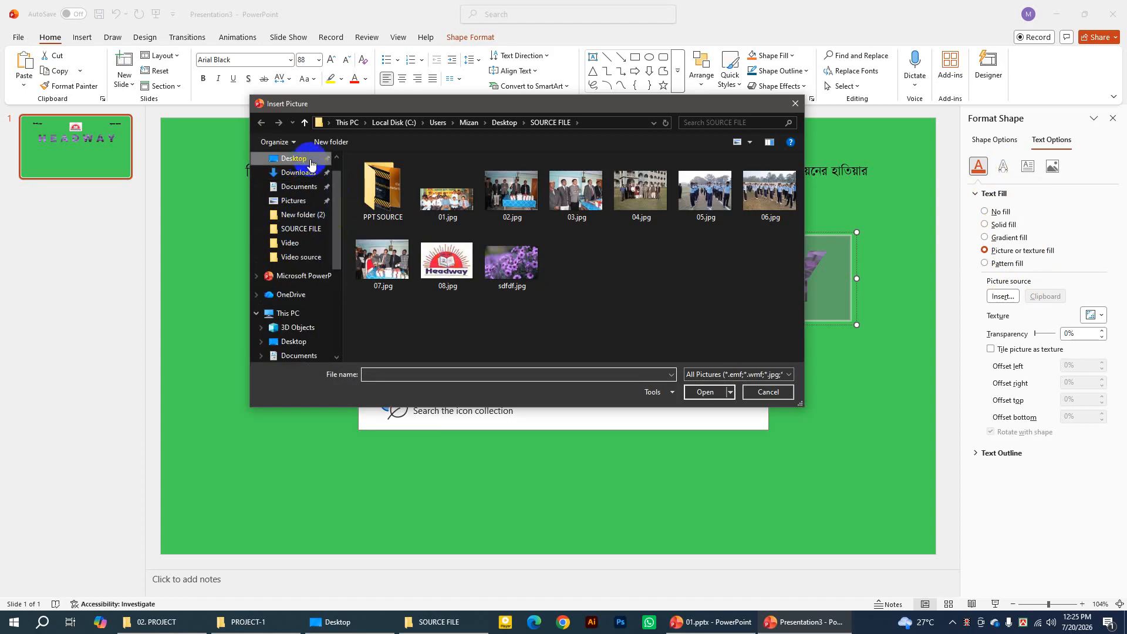
{"action": "left_click", "coordinate": [294, 158]}
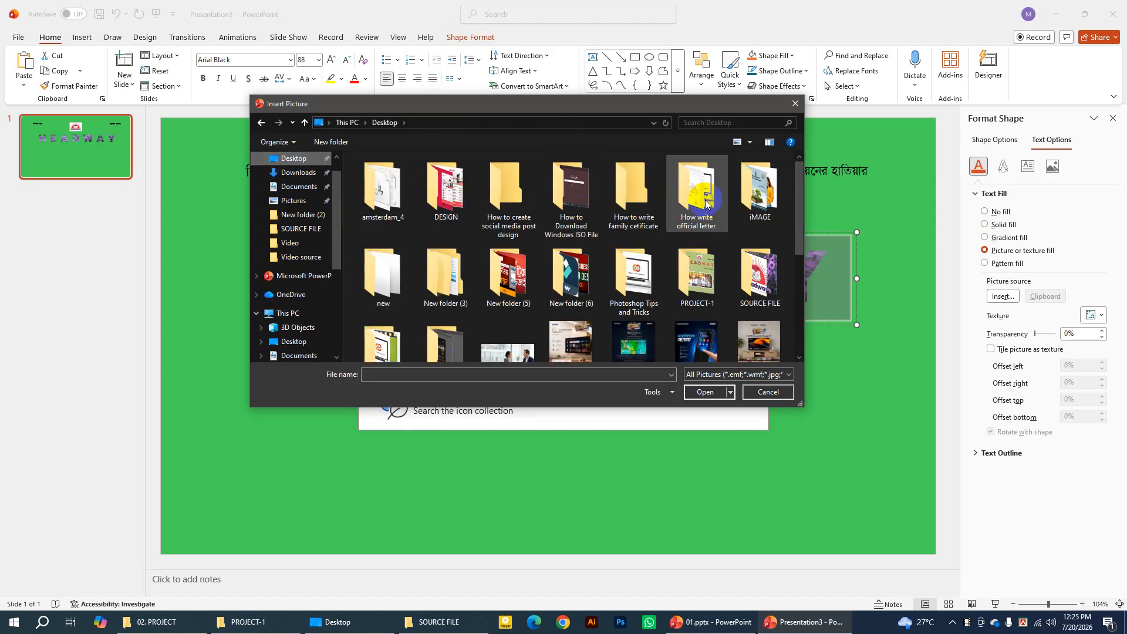
{"action": "left_click", "coordinate": [755, 277]}
{"action": "double_click", "coordinate": [755, 278]}
{"action": "left_click", "coordinate": [512, 263]}
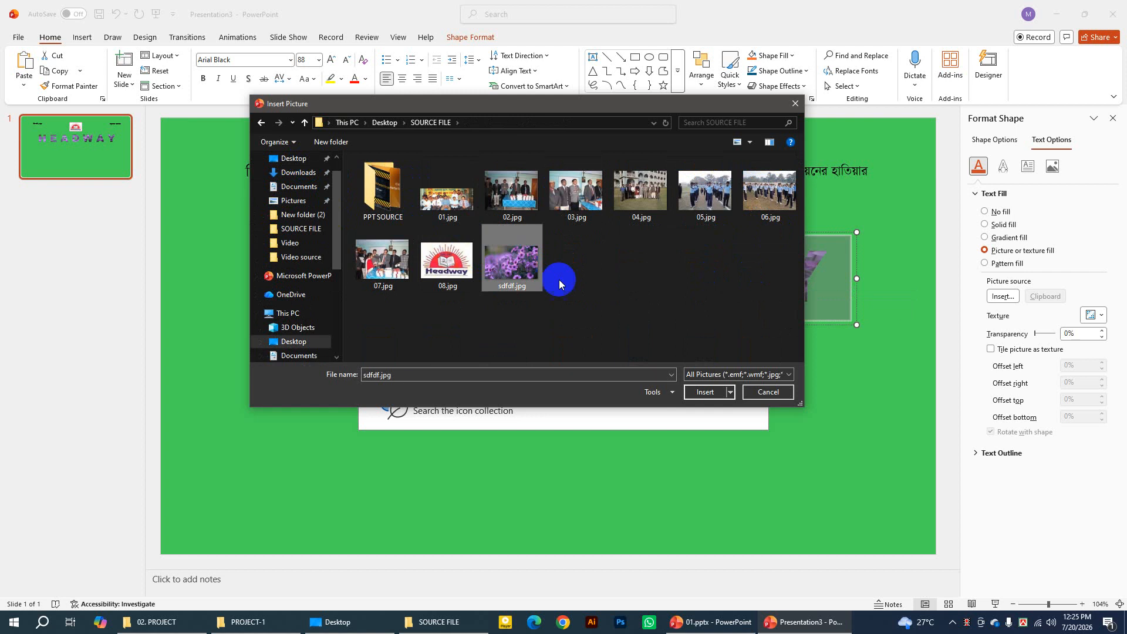
{"action": "left_click", "coordinate": [706, 389]}
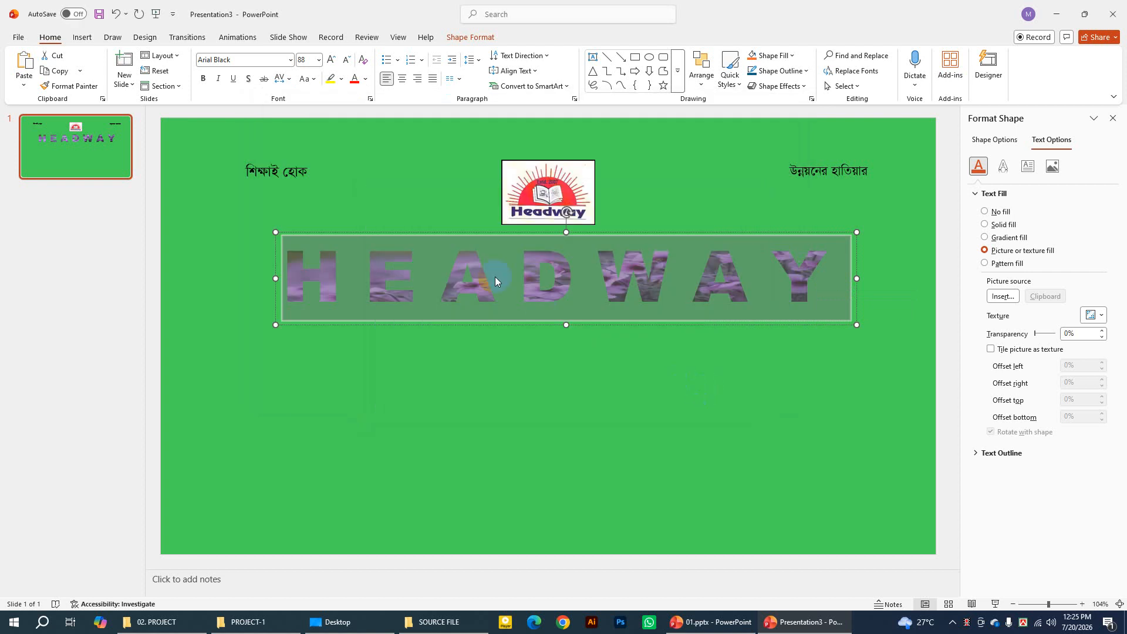
Apply the first Outer shadow preset to the whole HEADWAY title text
{"action": "left_click", "coordinate": [485, 270]}
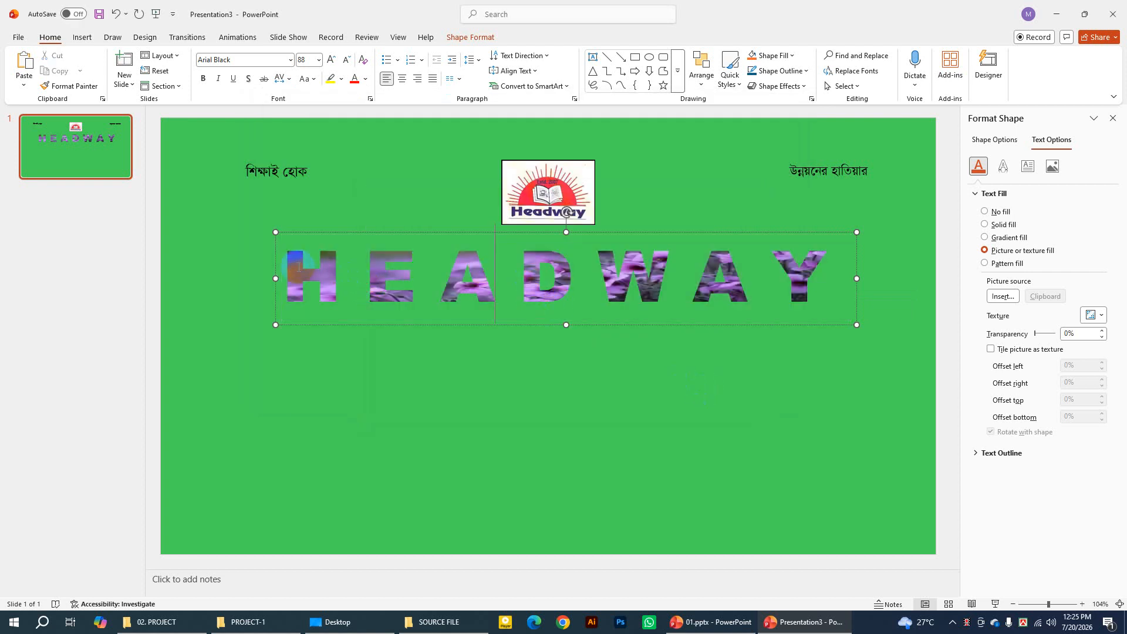
{"action": "left_click_drag", "start_coordinate": [298, 269], "coordinate": [829, 270]}
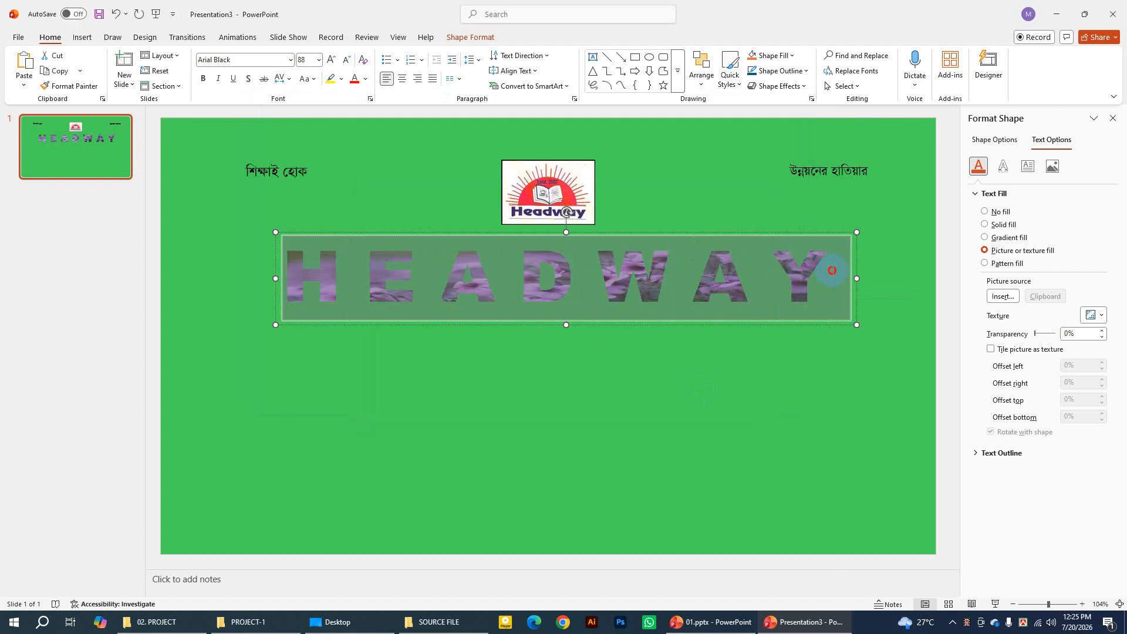
{"action": "left_click", "coordinate": [1004, 168]}
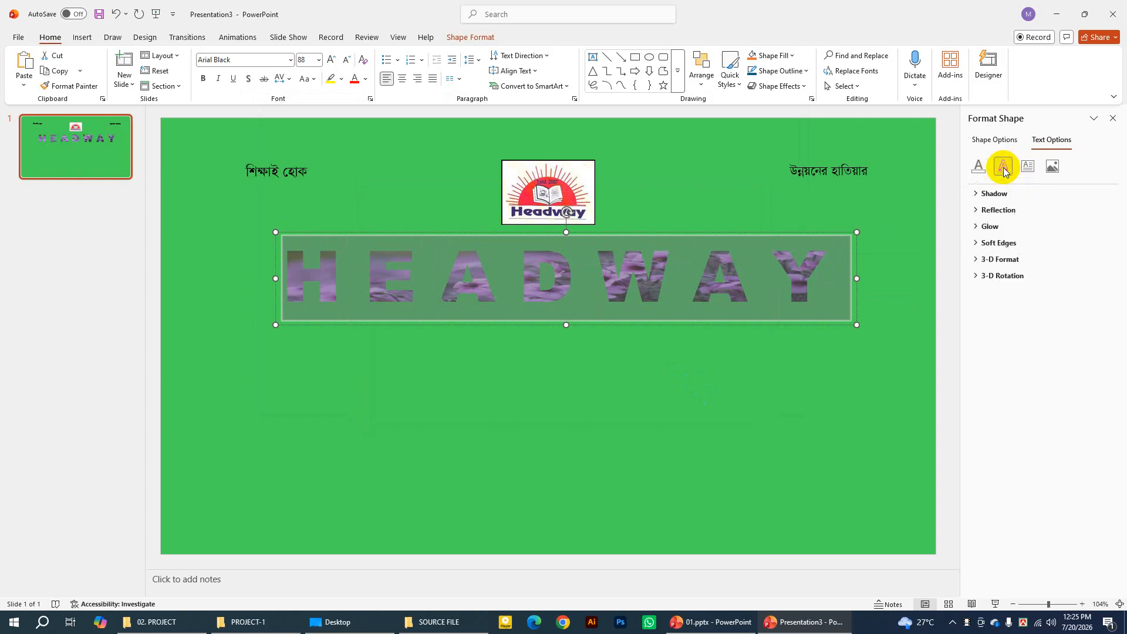
{"action": "left_click", "coordinate": [977, 194]}
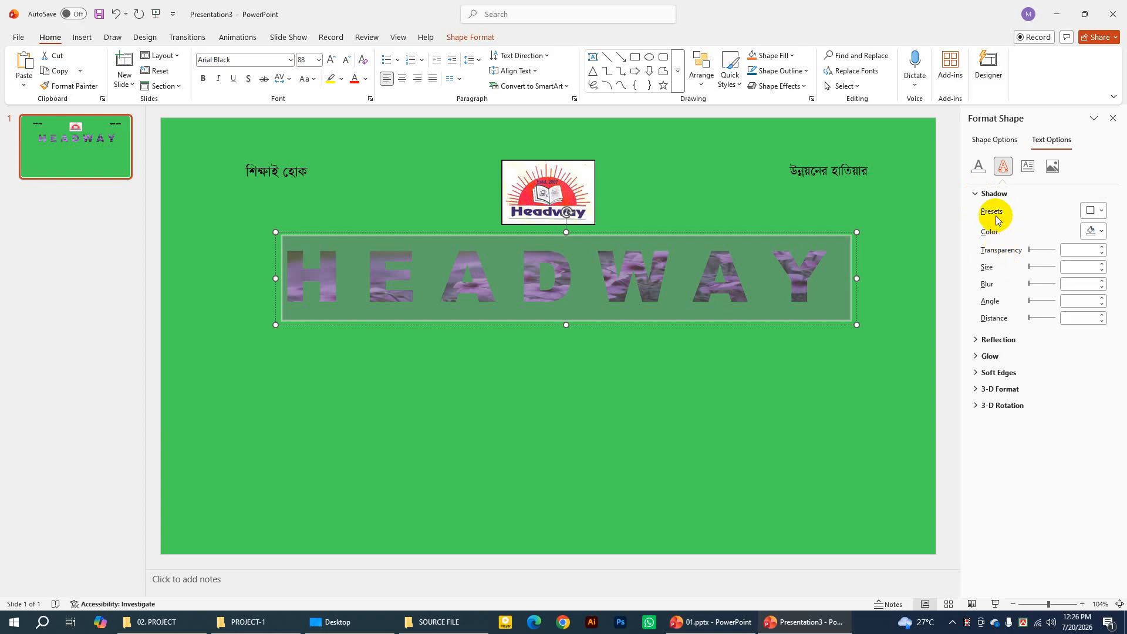
{"action": "left_click", "coordinate": [1101, 212]}
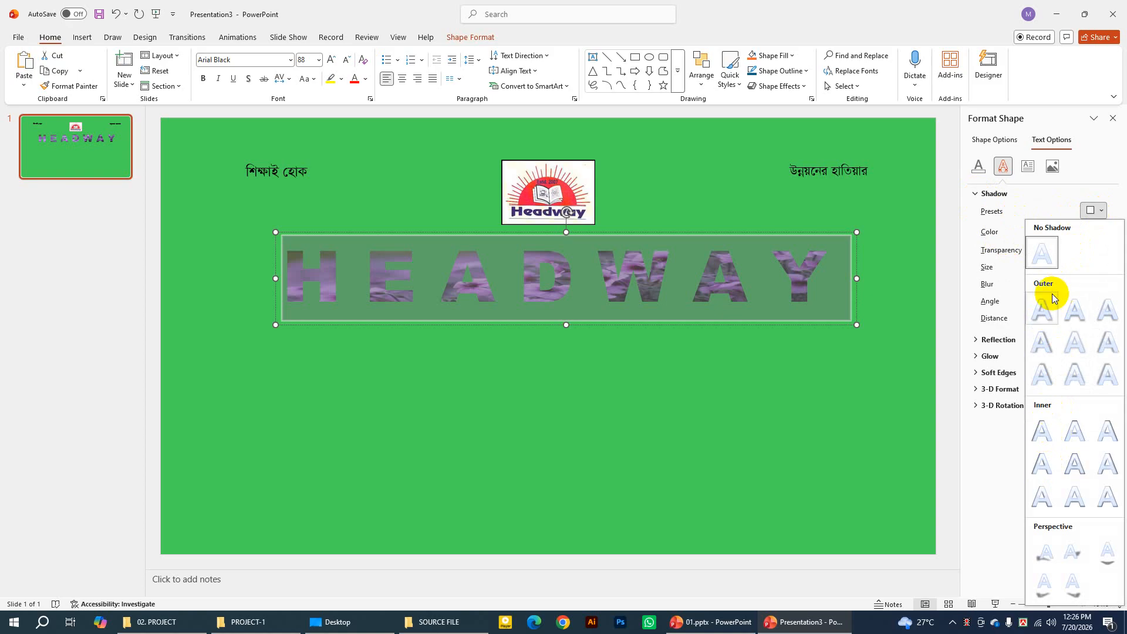
{"action": "left_click", "coordinate": [1043, 431]}
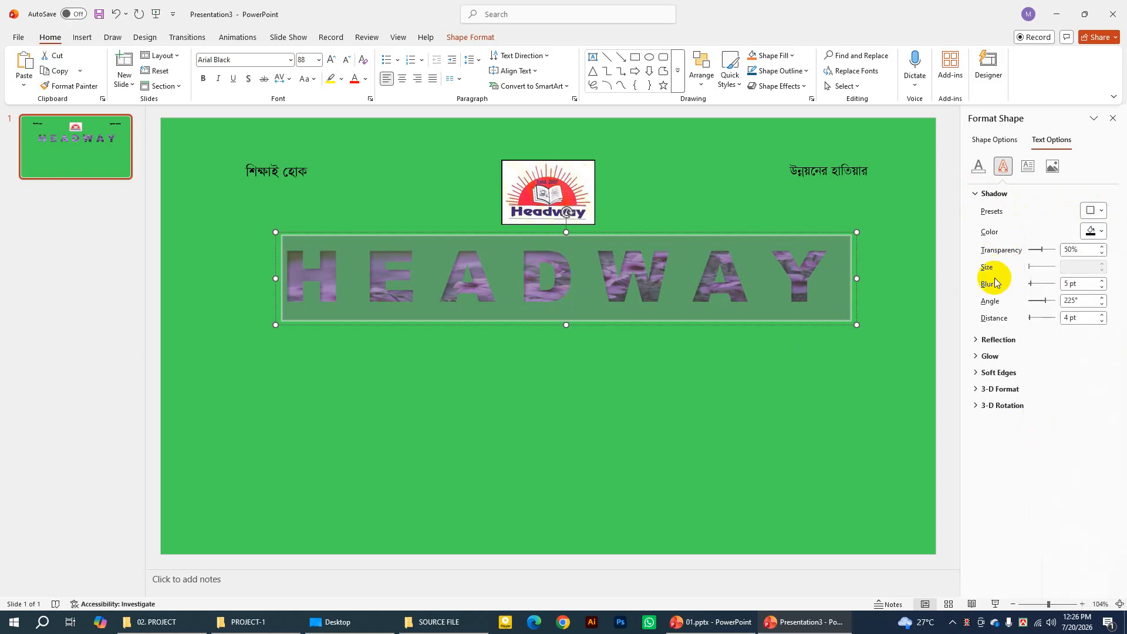
{"action": "left_click", "coordinate": [1101, 212]}
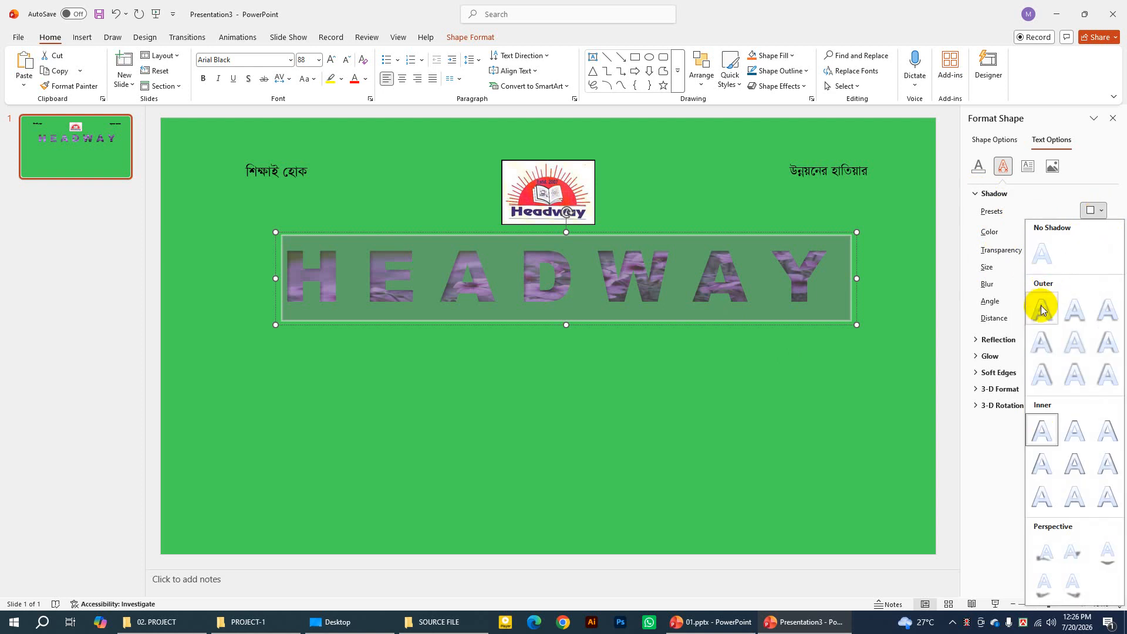
{"action": "left_click", "coordinate": [1040, 311]}
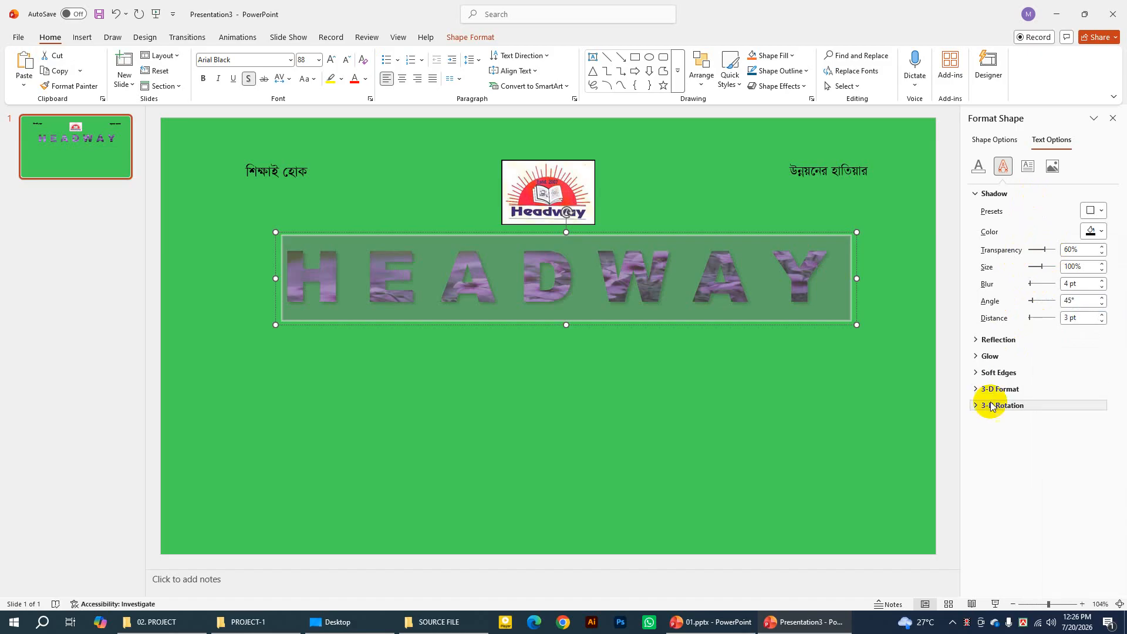
Apply the first reflection variation to the HEADWAY text and deselect it
{"action": "left_click", "coordinate": [977, 341]}
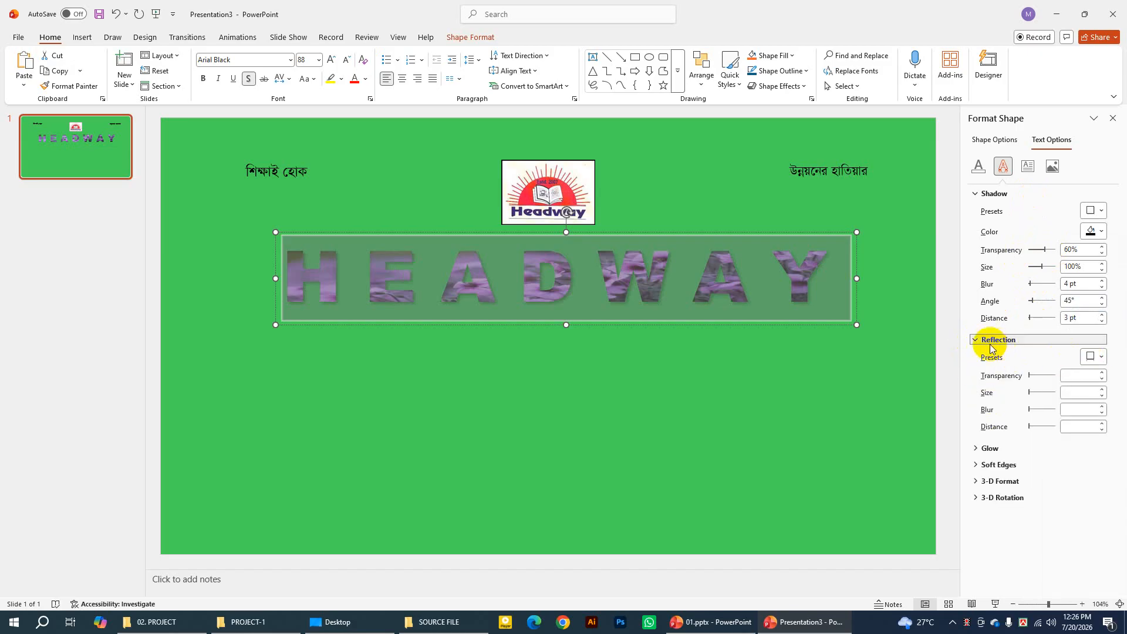
{"action": "left_click", "coordinate": [1099, 358]}
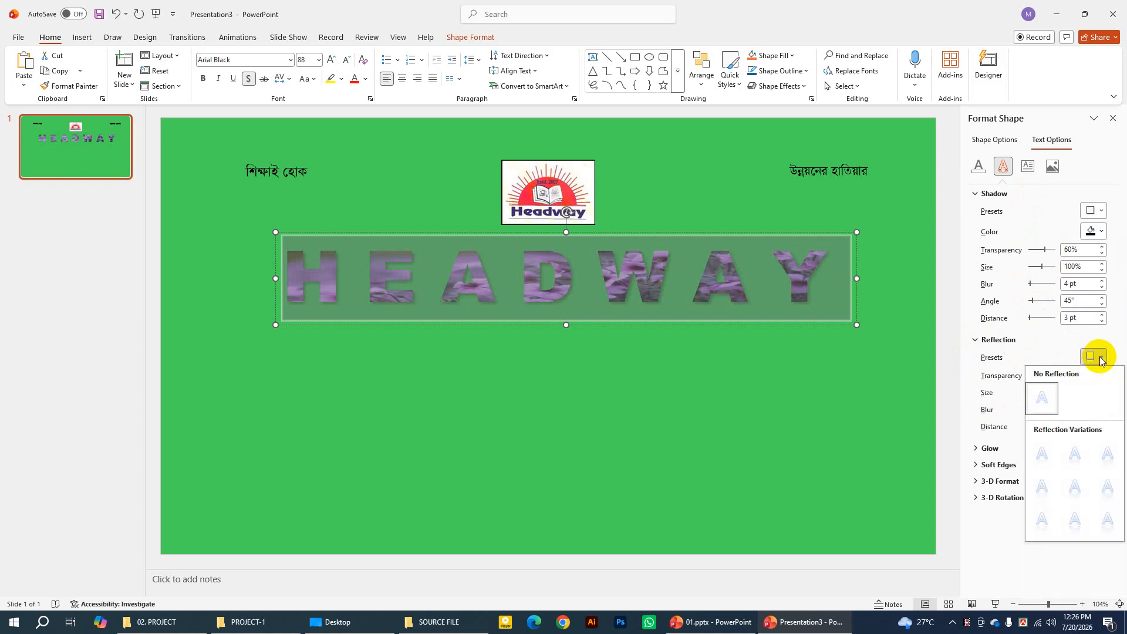
{"action": "left_click", "coordinate": [1042, 453]}
{"action": "left_click", "coordinate": [639, 353]}
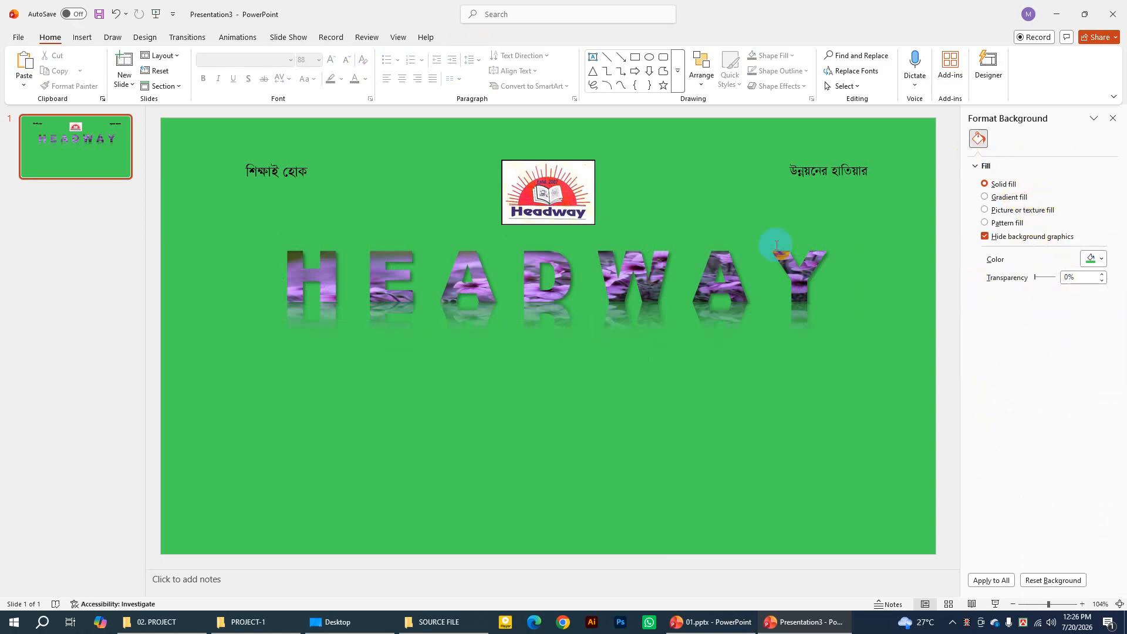
Try a picture or texture fill on the HEADWAY text box's shape, and undo it
{"action": "left_click", "coordinate": [666, 282]}
{"action": "left_click_drag", "start_coordinate": [289, 278], "coordinate": [808, 277]}
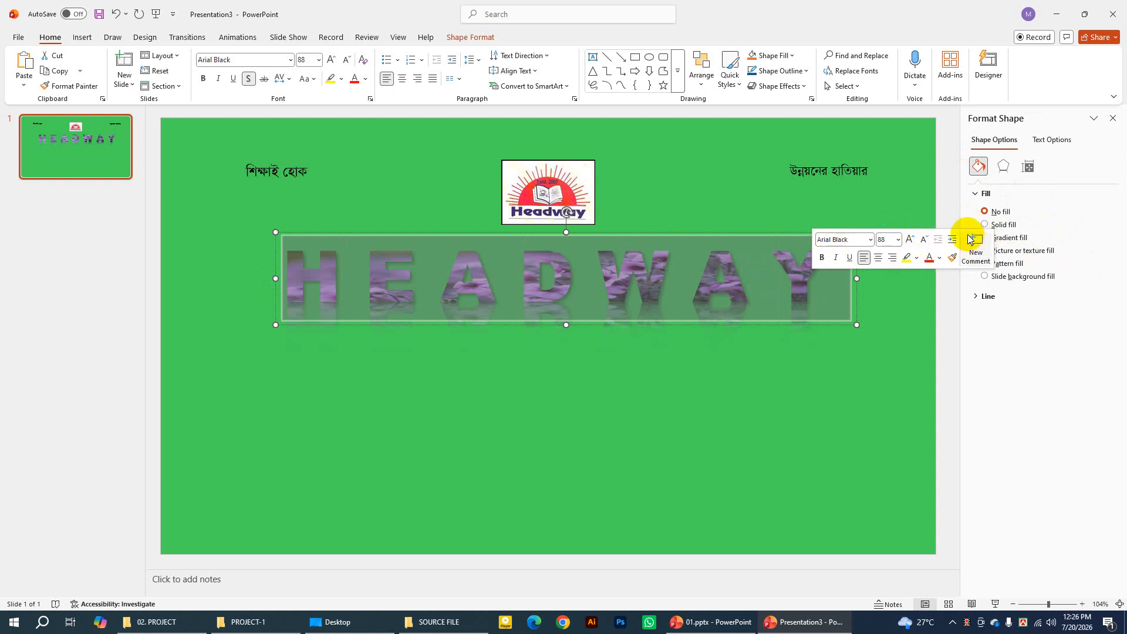
{"action": "left_click", "coordinate": [1018, 256]}
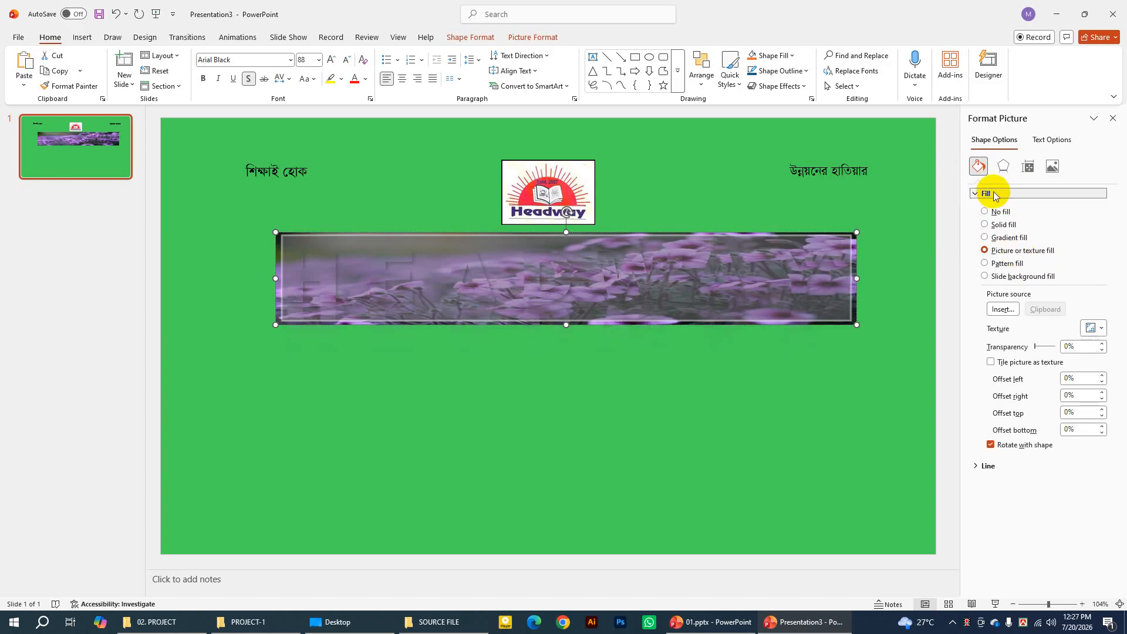
{"action": "left_click", "coordinate": [1049, 142]}
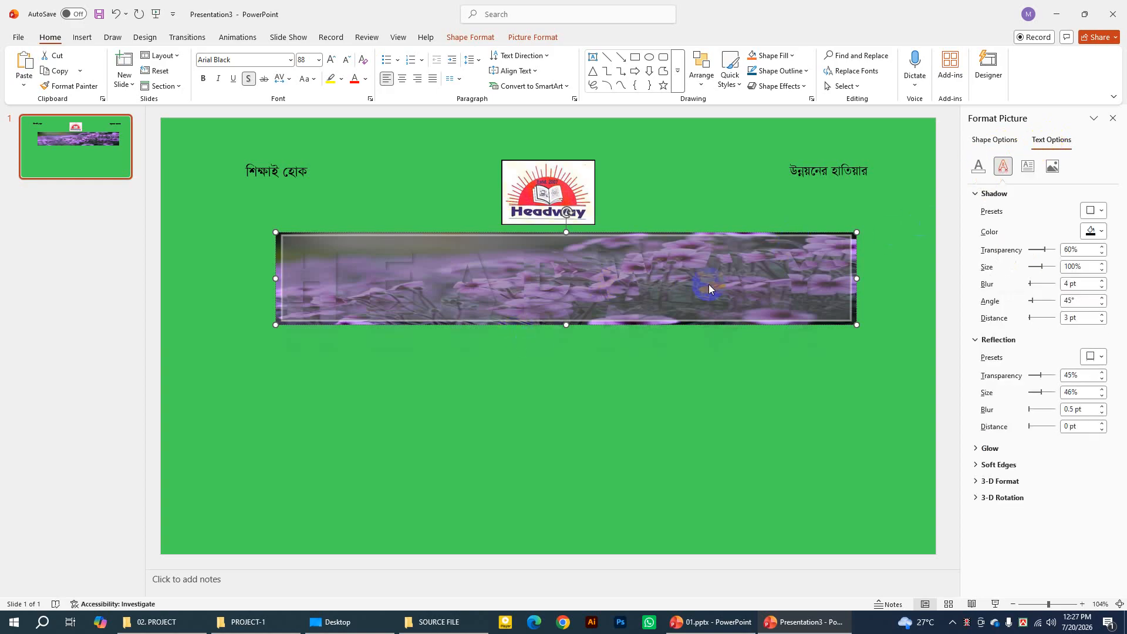
{"action": "left_click", "coordinate": [708, 284]}
{"action": "left_click", "coordinate": [1053, 141]}
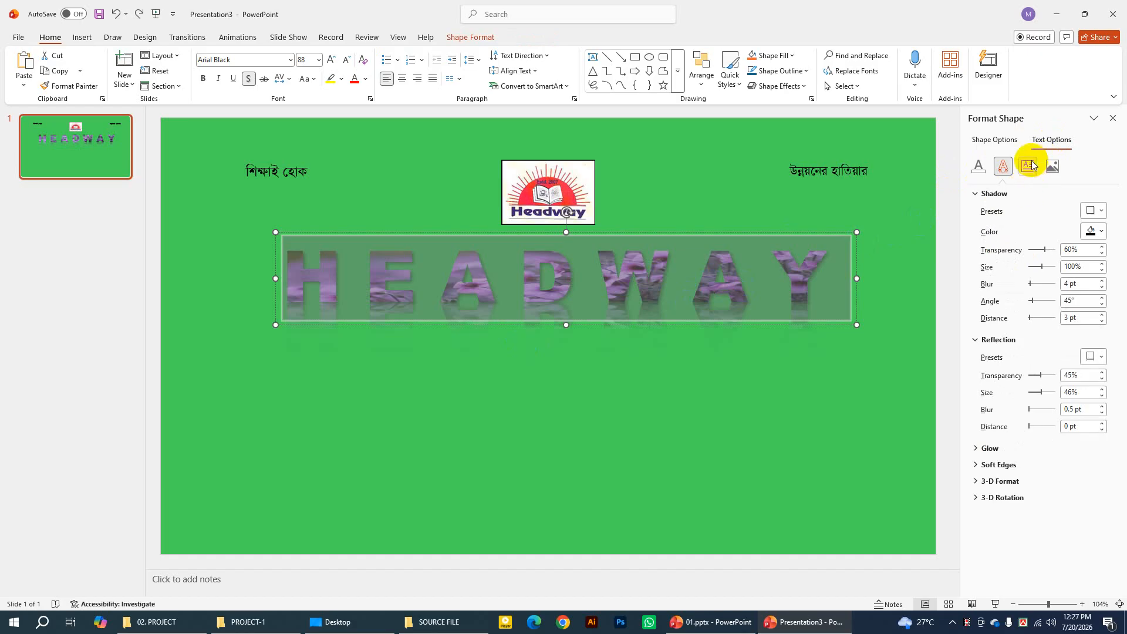
{"action": "left_click", "coordinate": [995, 199]}
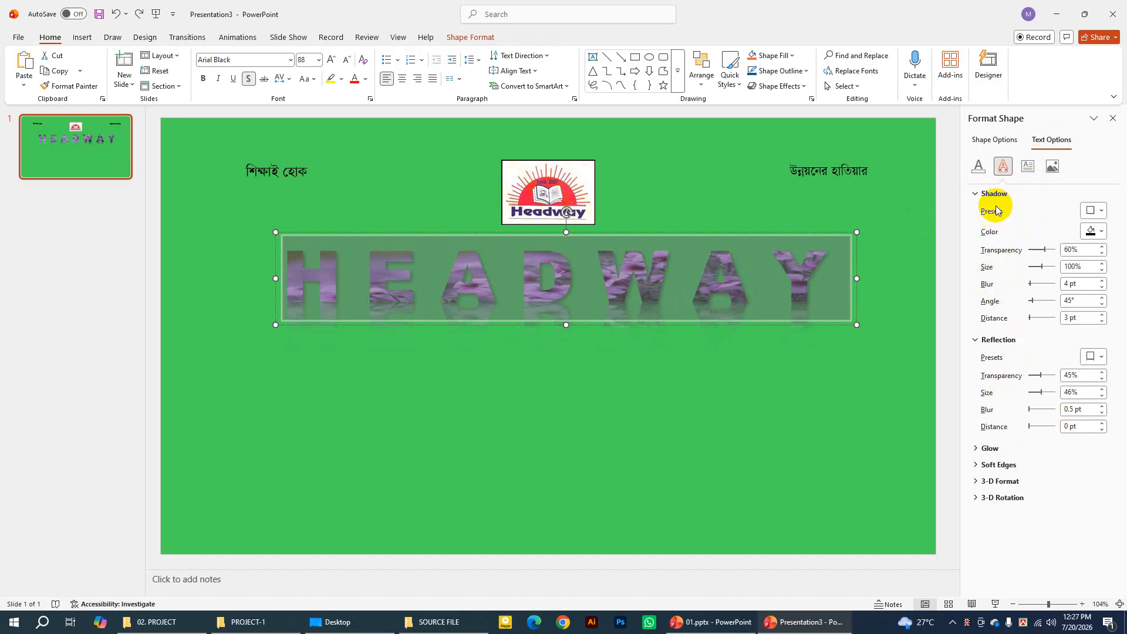
{"action": "left_click", "coordinate": [978, 169]}
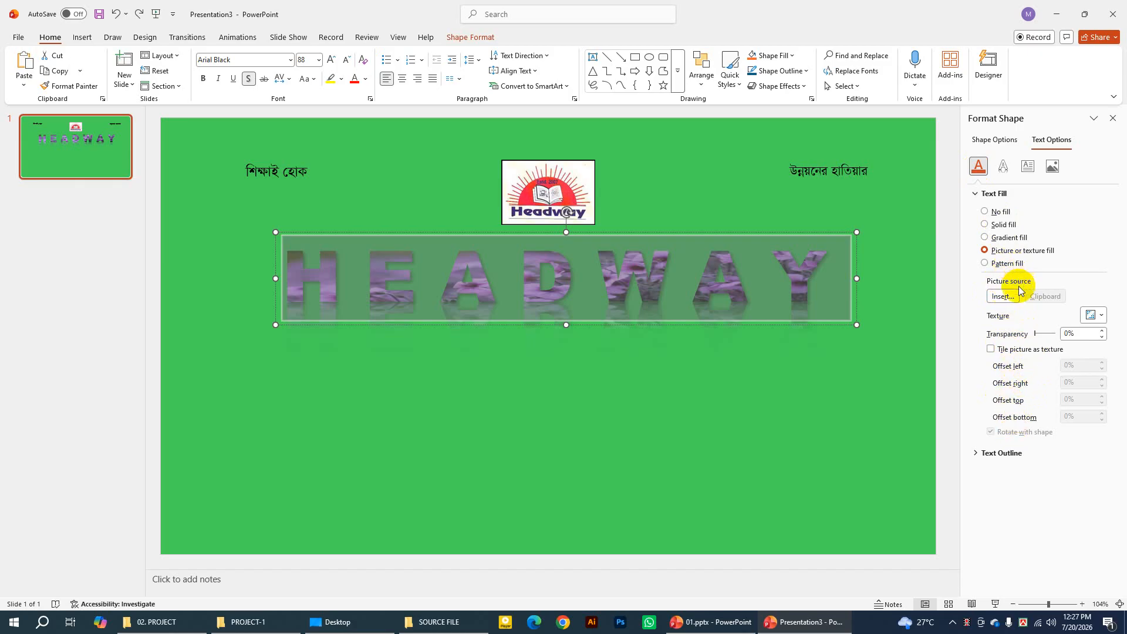
{"action": "left_click", "coordinate": [1101, 318]}
{"action": "left_click", "coordinate": [1100, 315]}
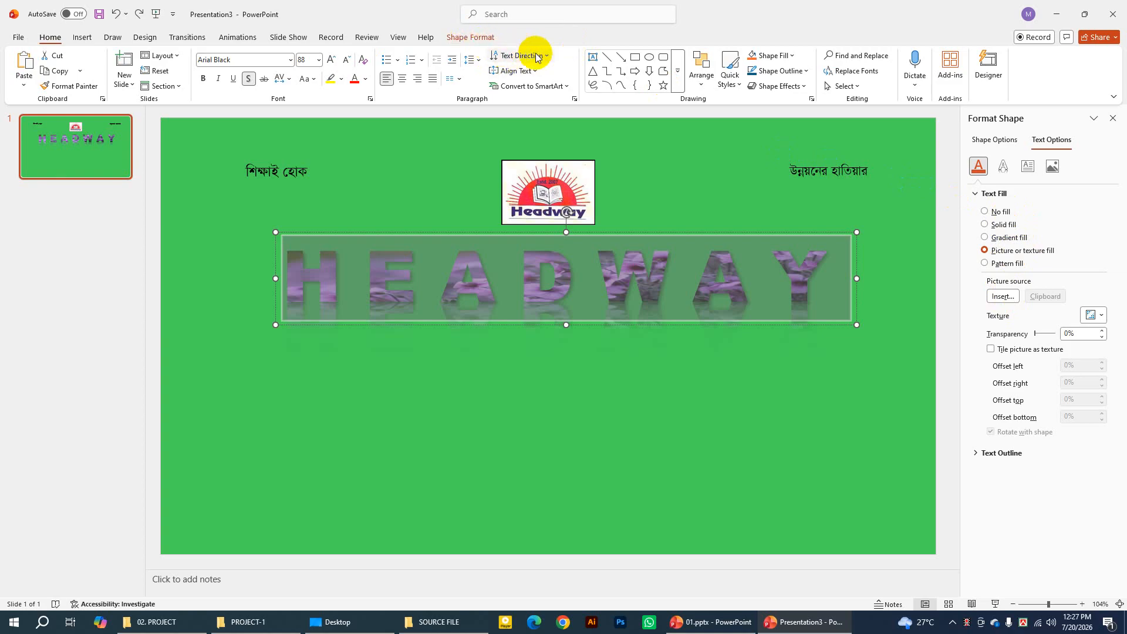
Give the HEADWAY letters a white text outline and deselect the title
{"action": "left_click", "coordinate": [481, 39]}
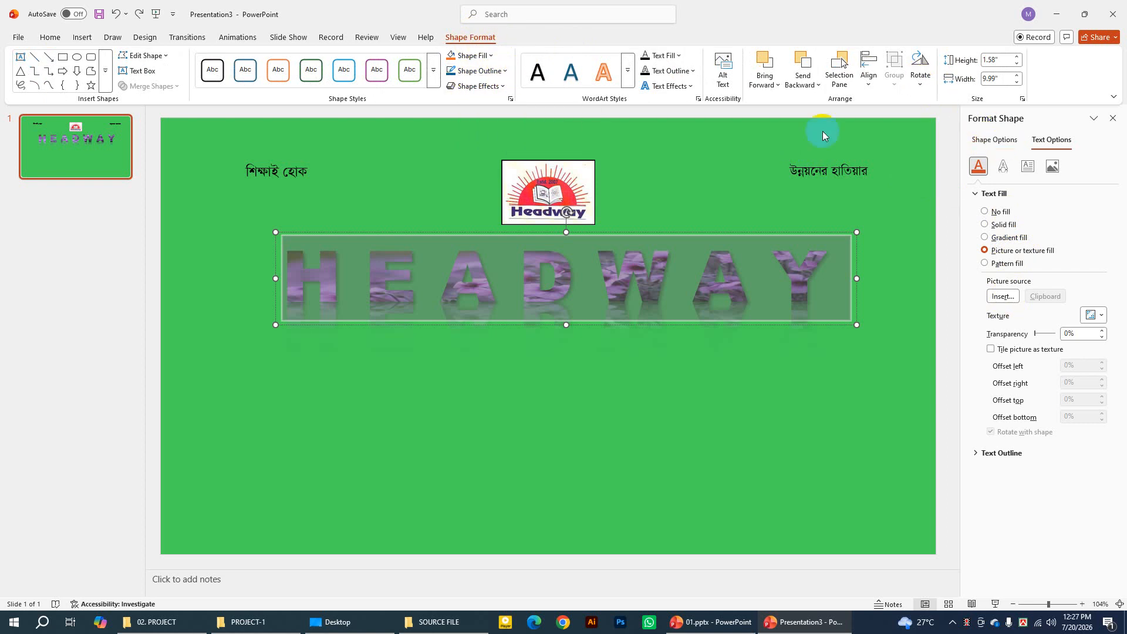
{"action": "left_click", "coordinate": [505, 73]}
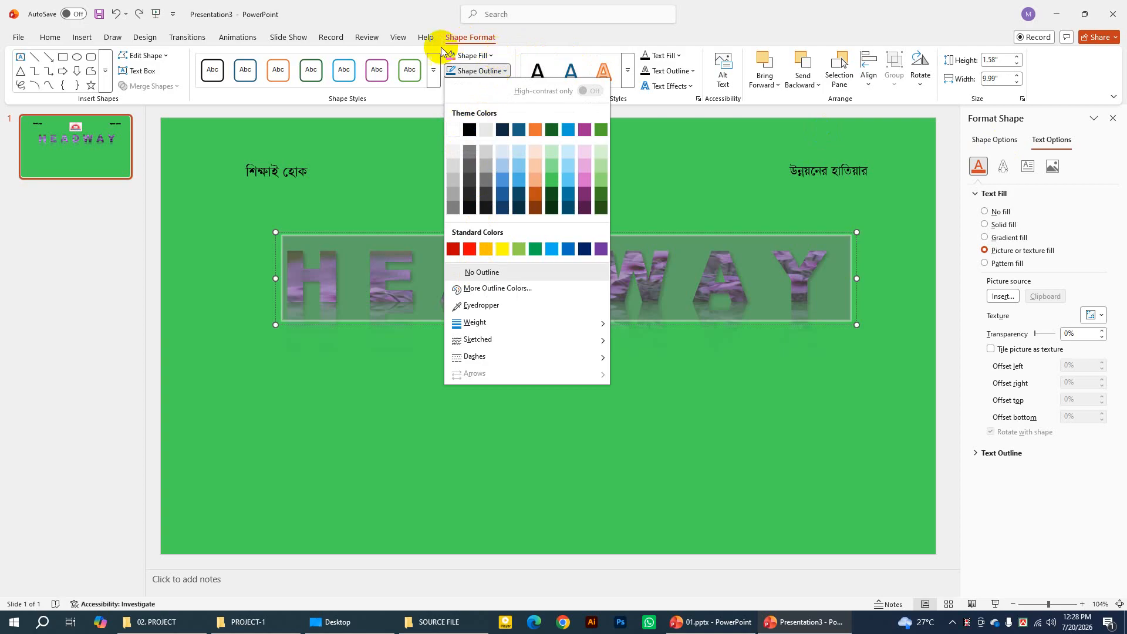
{"action": "left_click", "coordinate": [470, 41]}
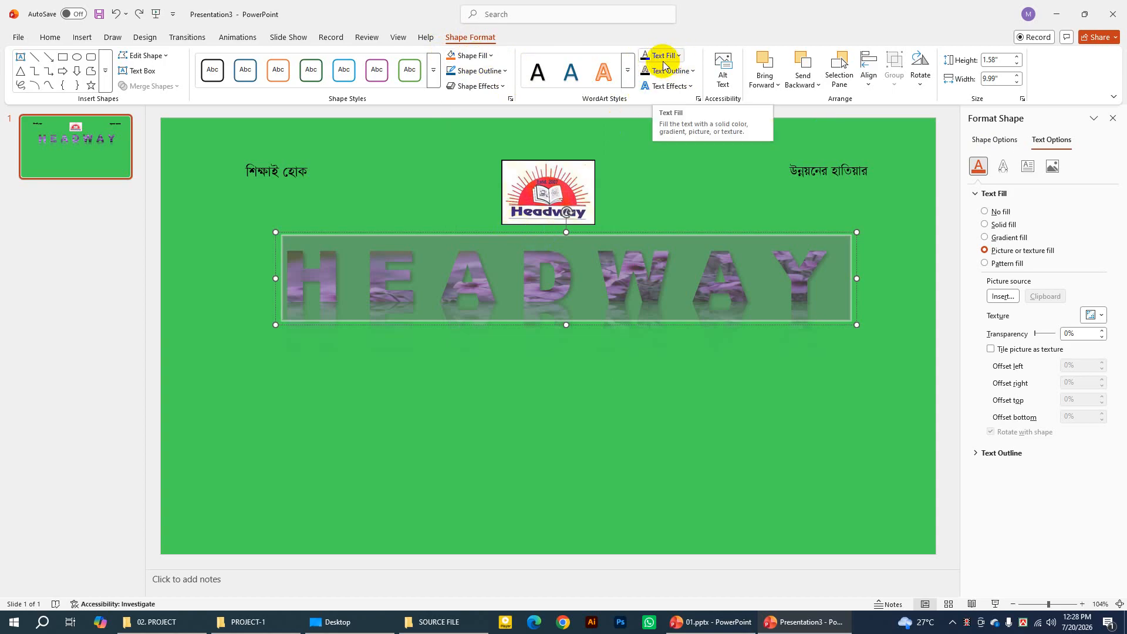
{"action": "left_click", "coordinate": [695, 71]}
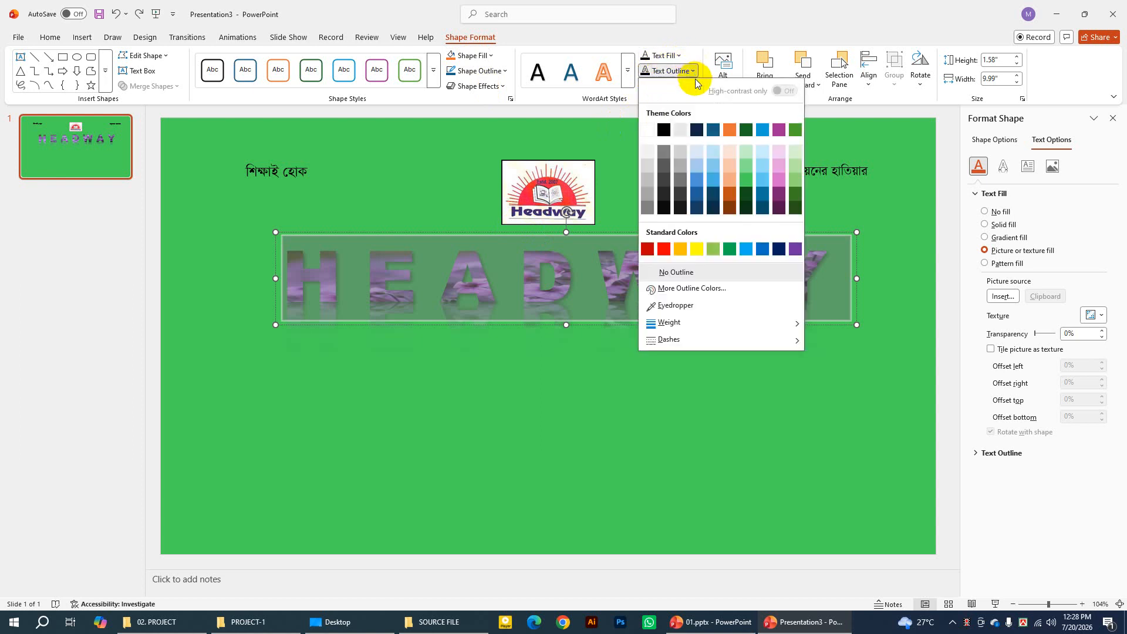
{"action": "left_click", "coordinate": [648, 131]}
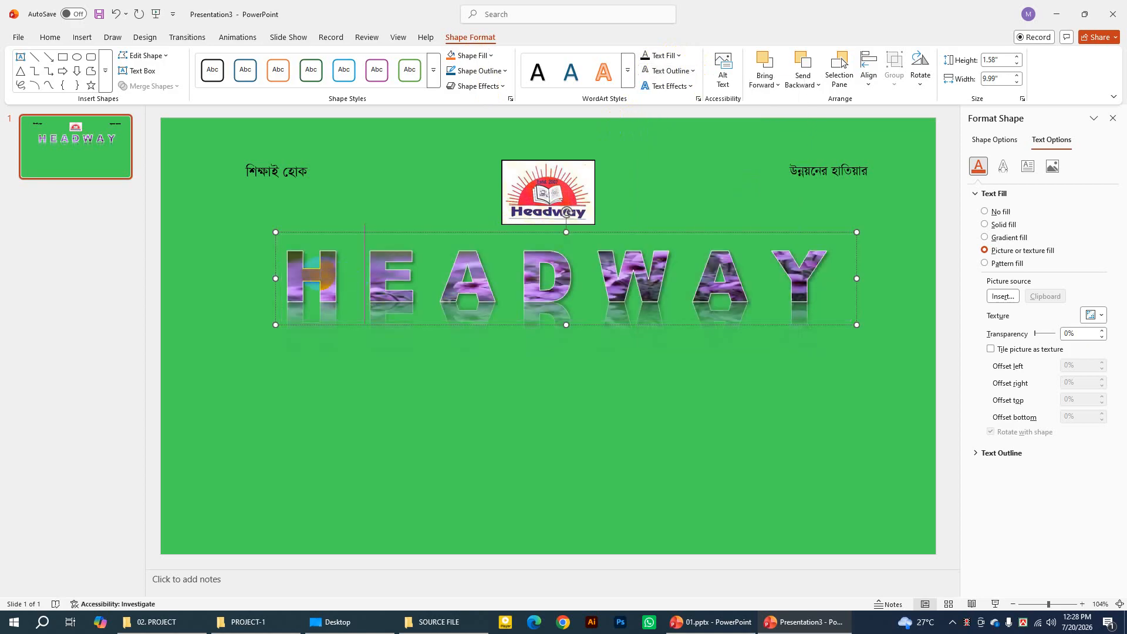
{"action": "left_click", "coordinate": [636, 435]}
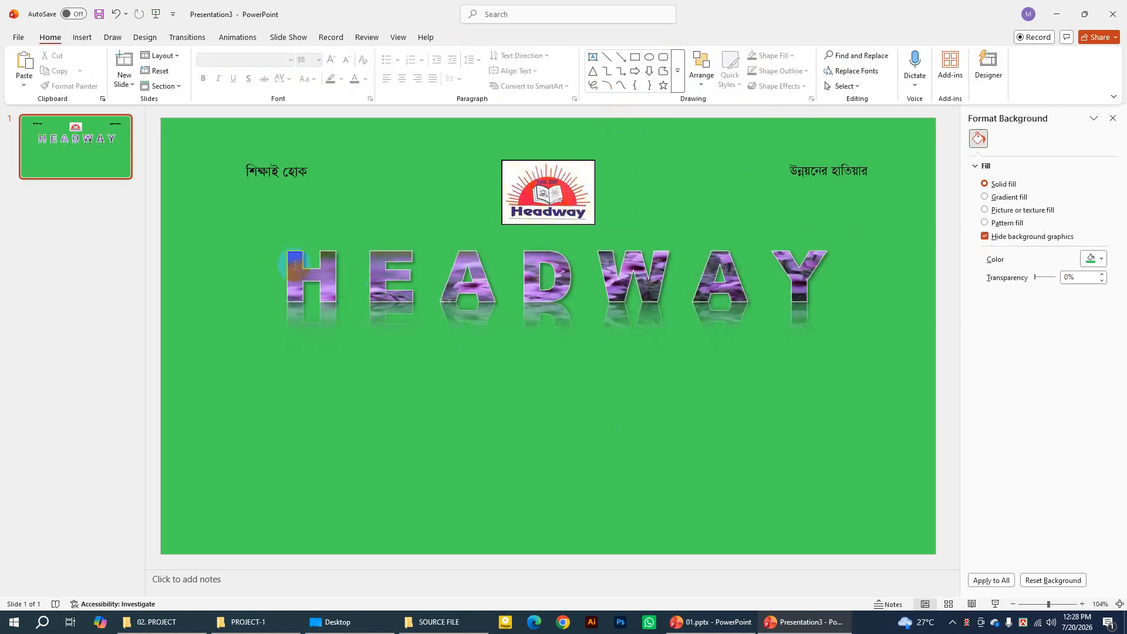
Set the outline weight of the whole HEADWAY text to 1½ pt
{"action": "left_click_drag", "start_coordinate": [291, 267], "coordinate": [819, 266]}
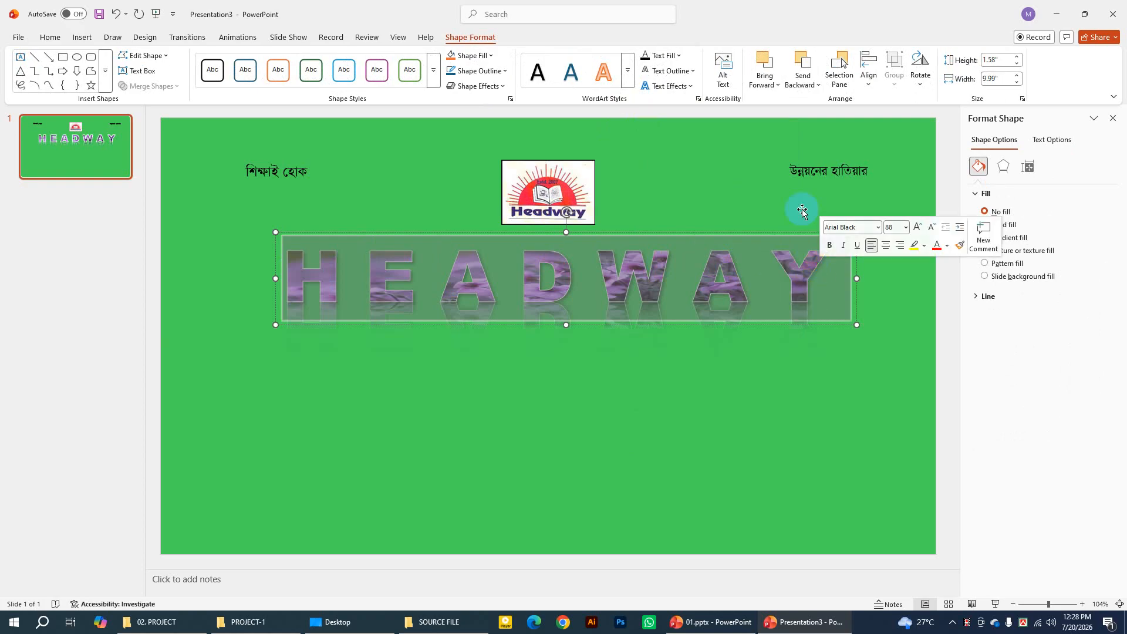
{"action": "left_click", "coordinate": [693, 71]}
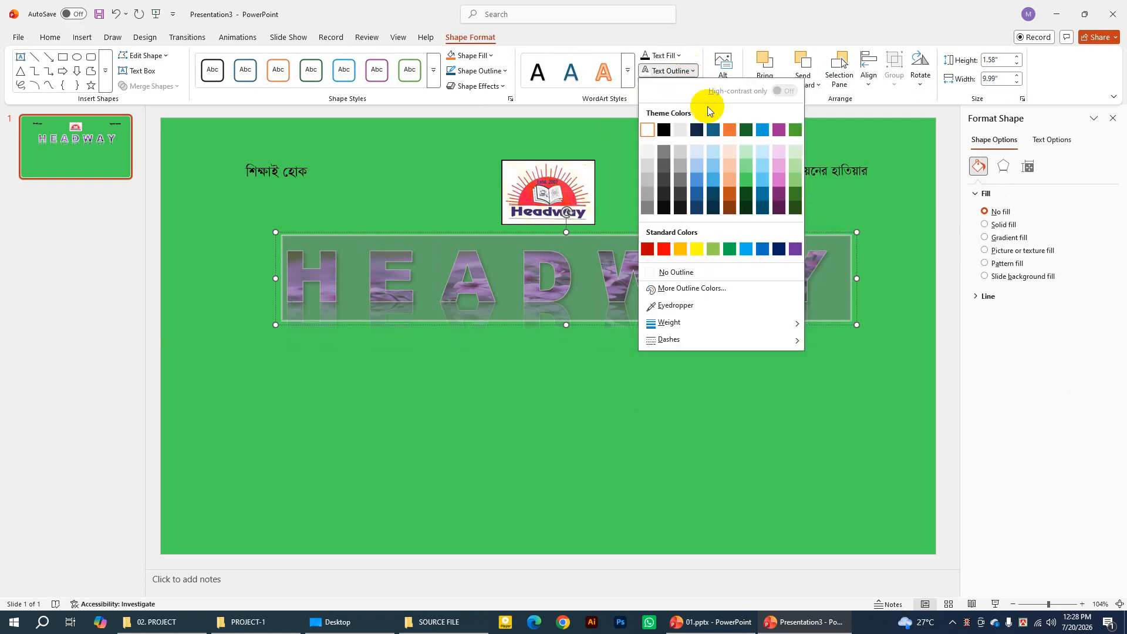
{"action": "mouse_move", "coordinate": [704, 320]}
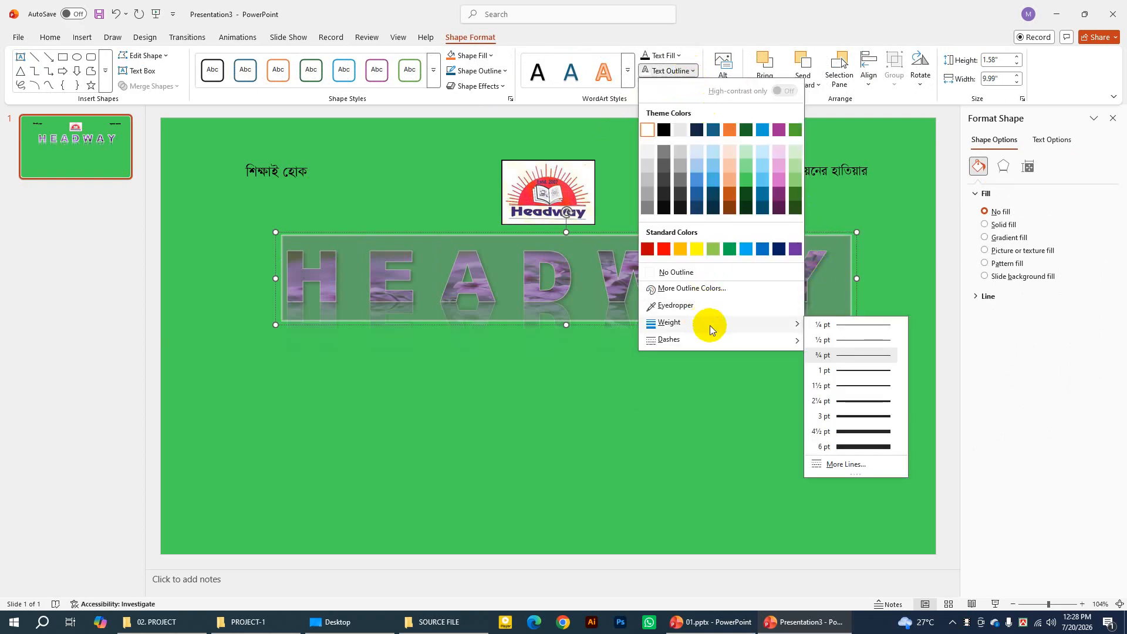
{"action": "left_click", "coordinate": [847, 386]}
{"action": "left_click", "coordinate": [423, 292]}
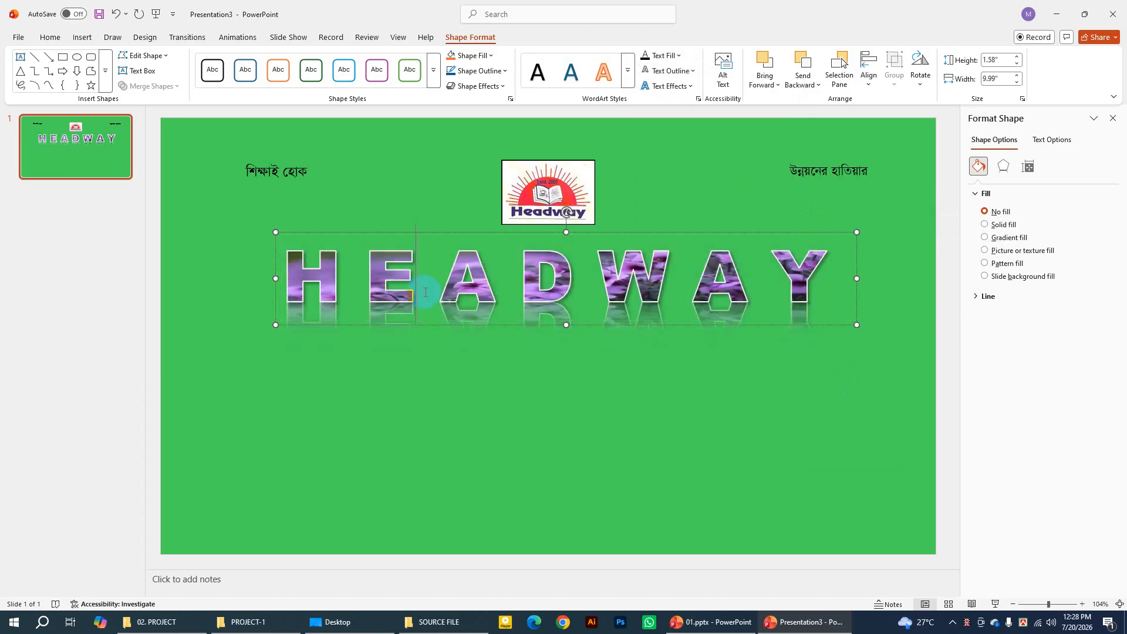
Apply the first Outer shadow preset to the HEADWAY letters again
{"action": "left_click_drag", "start_coordinate": [283, 280], "coordinate": [852, 280]}
{"action": "left_click", "coordinate": [692, 88]}
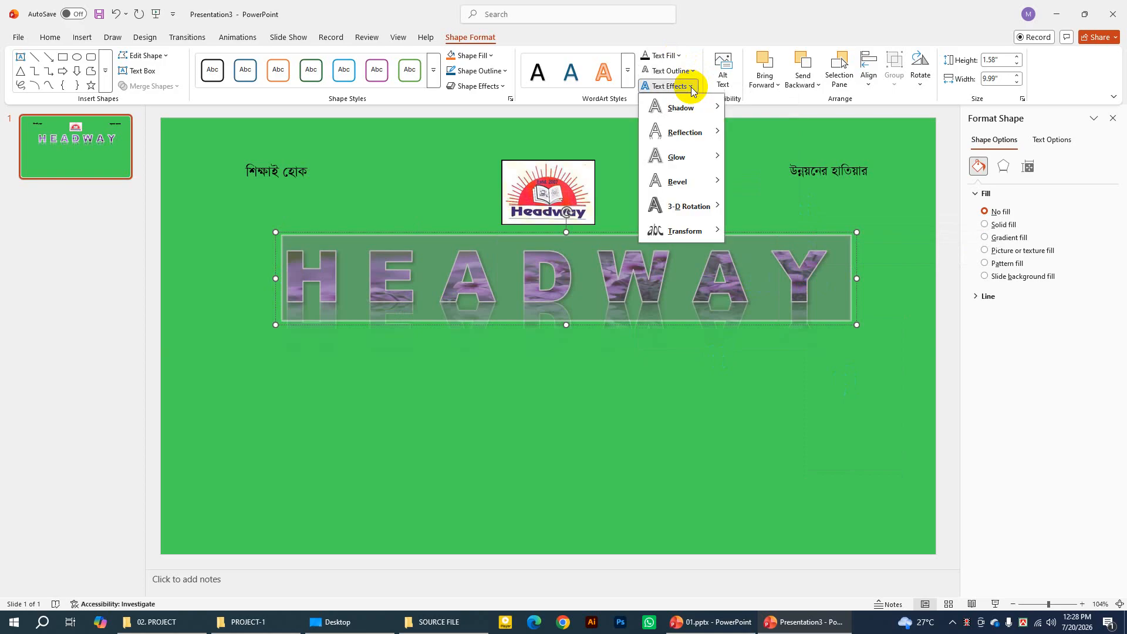
{"action": "mouse_move", "coordinate": [681, 107]}
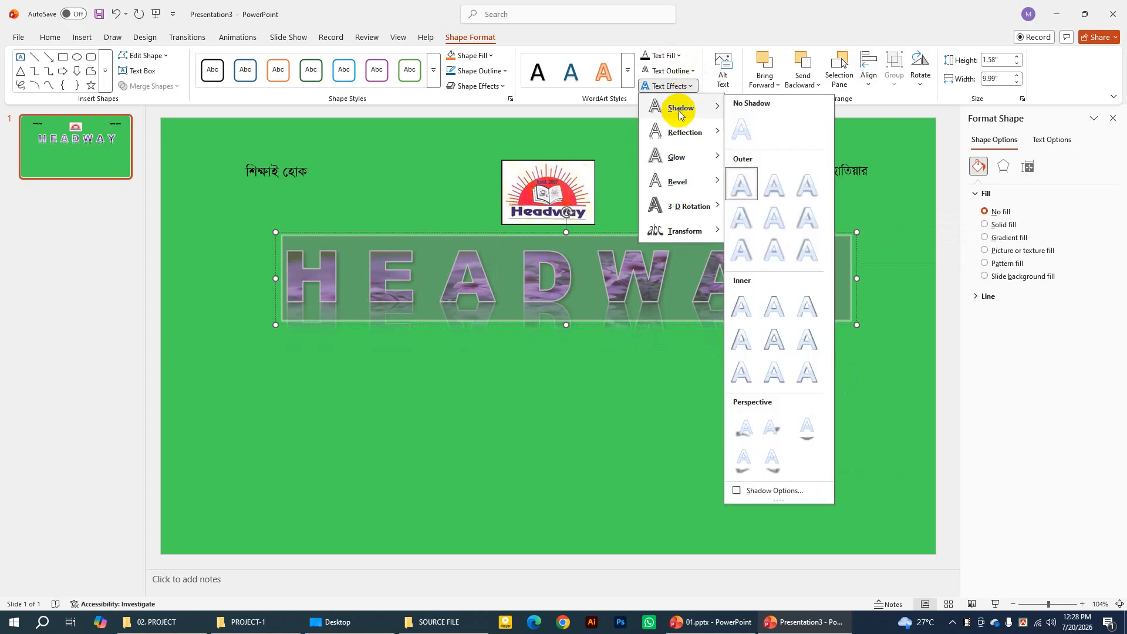
{"action": "left_click", "coordinate": [739, 187]}
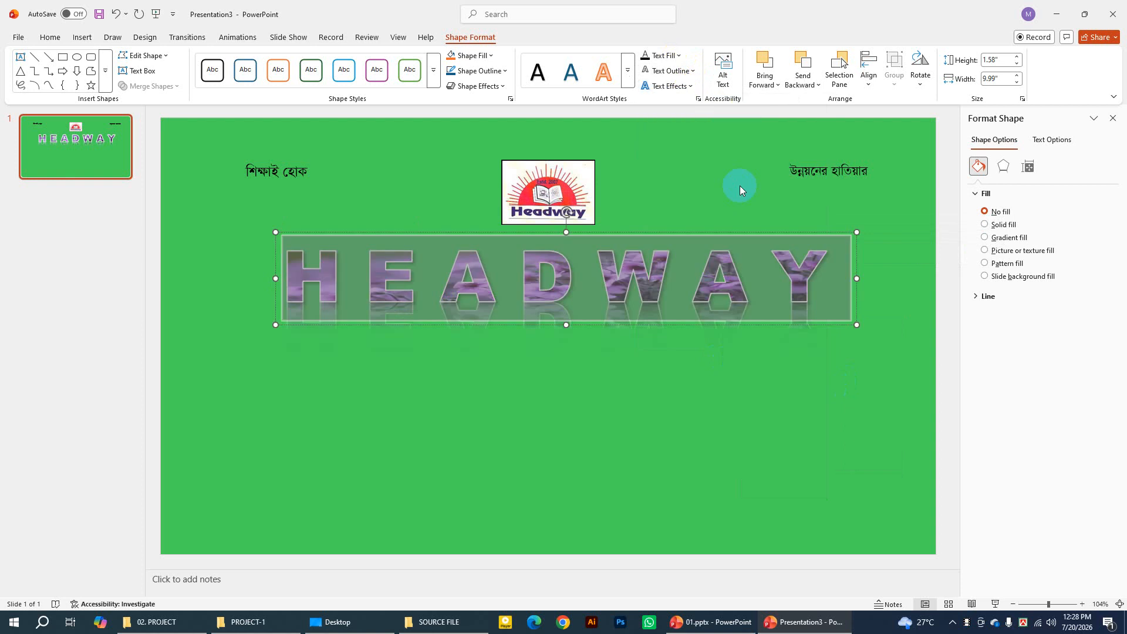
Remove the reflection from the HEADWAY text with No Reflection and deselect the title
{"action": "left_click", "coordinate": [682, 87]}
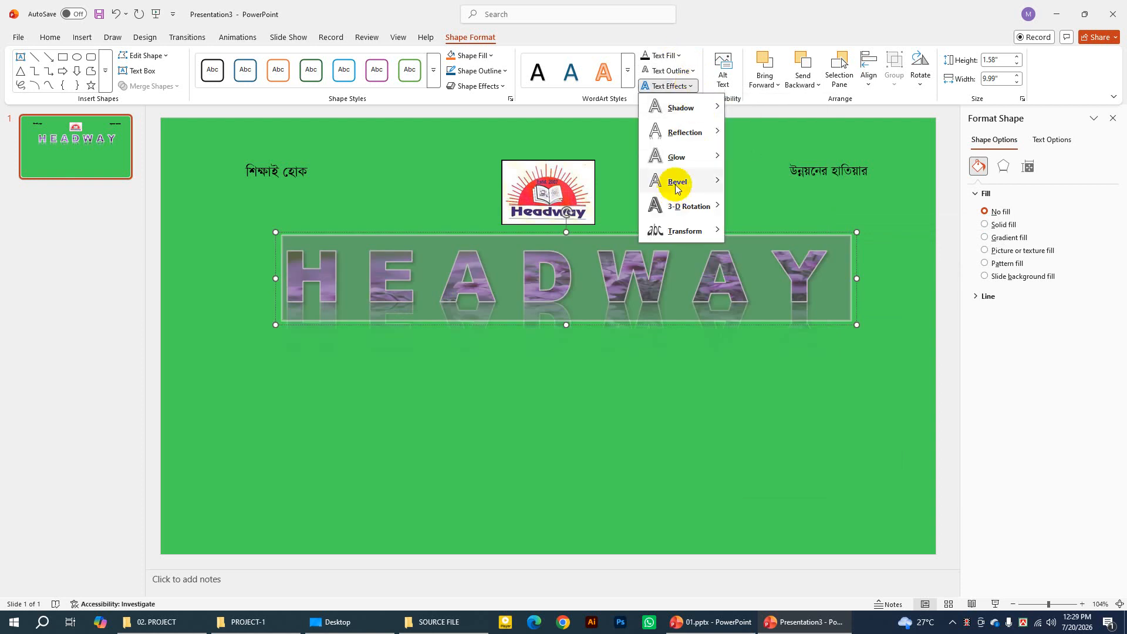
{"action": "mouse_move", "coordinate": [680, 140]}
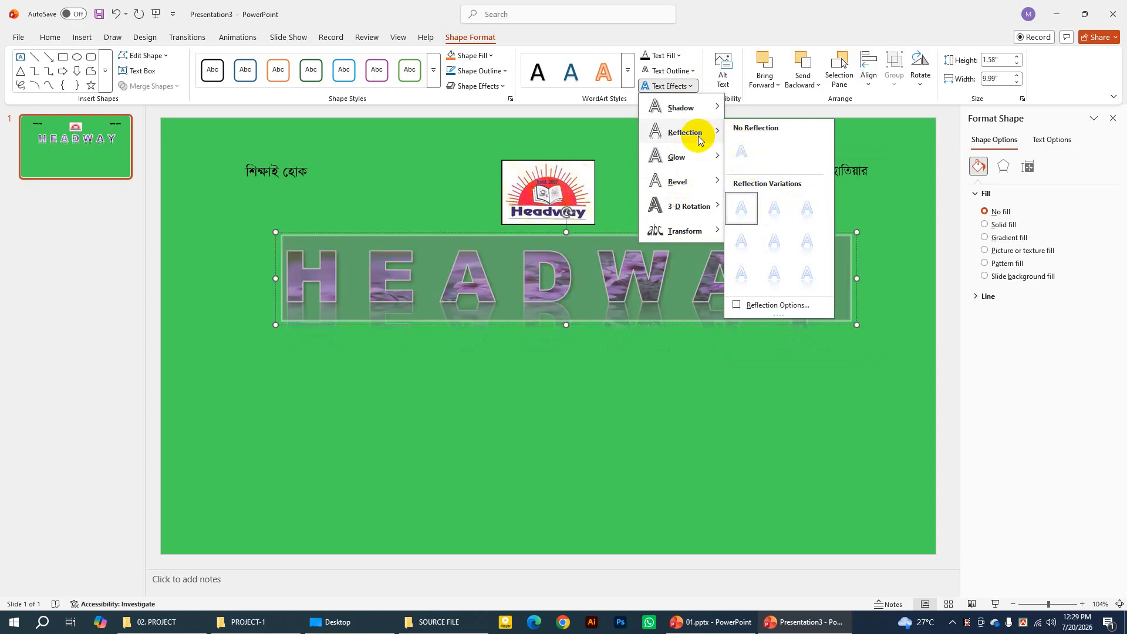
{"action": "left_click", "coordinate": [744, 156]}
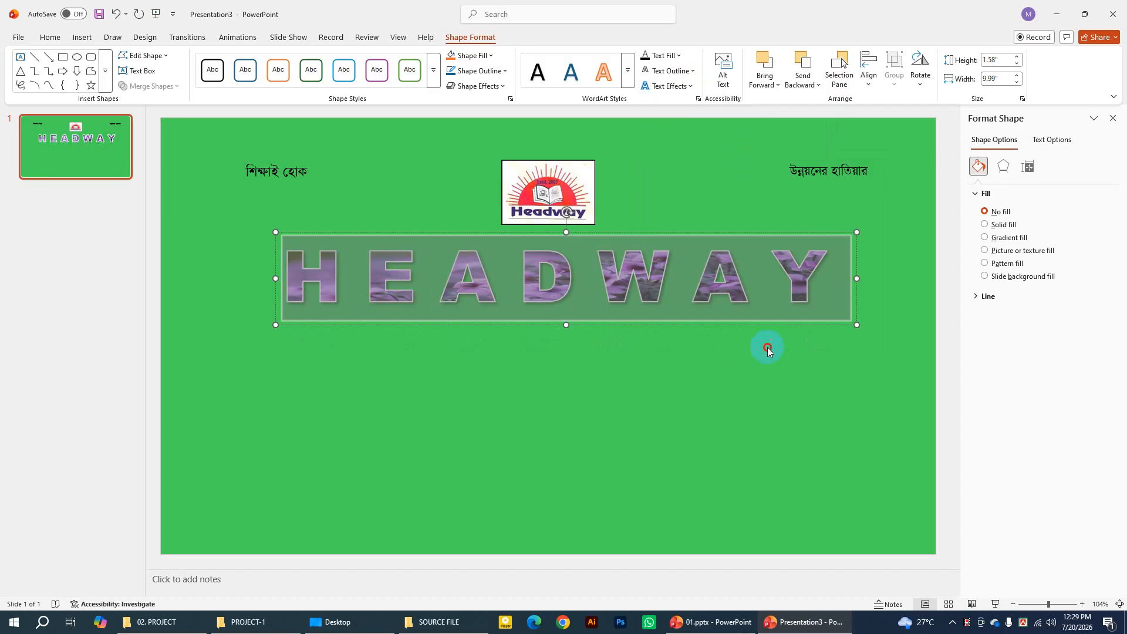
{"action": "left_click", "coordinate": [565, 305]}
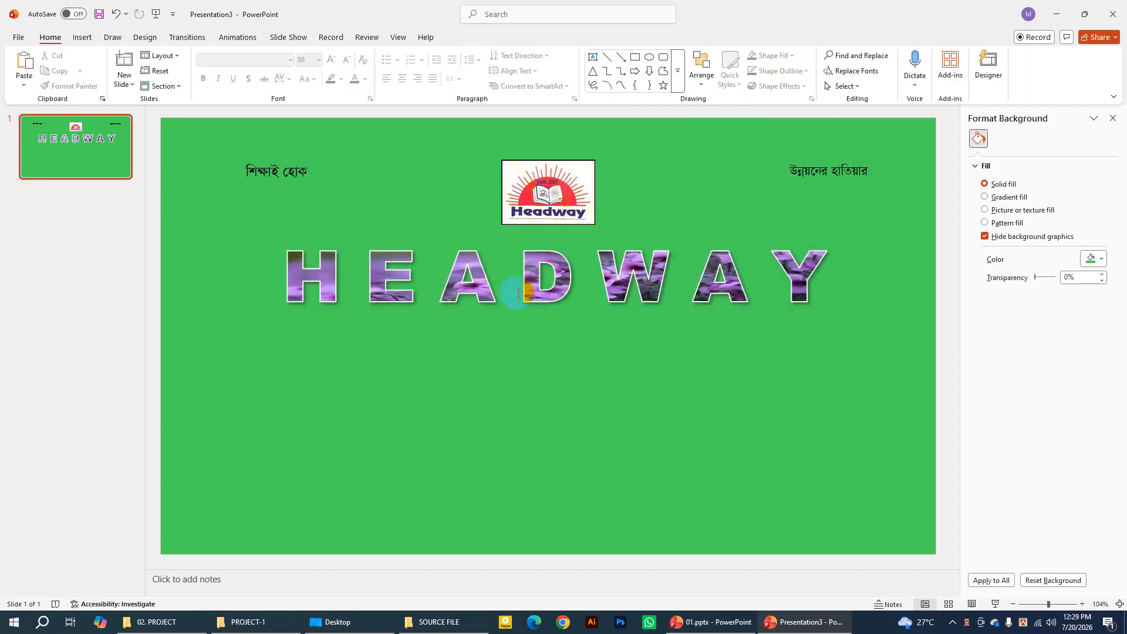
{"action": "left_click_drag", "start_coordinate": [284, 276], "coordinate": [801, 326]}
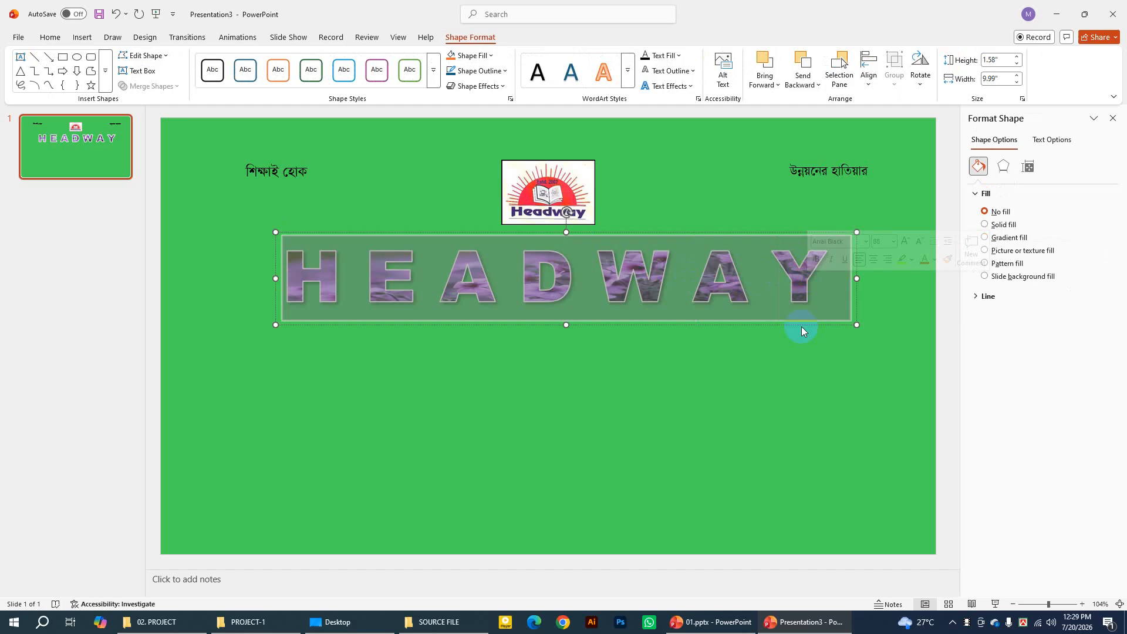
{"action": "left_click", "coordinate": [791, 371]}
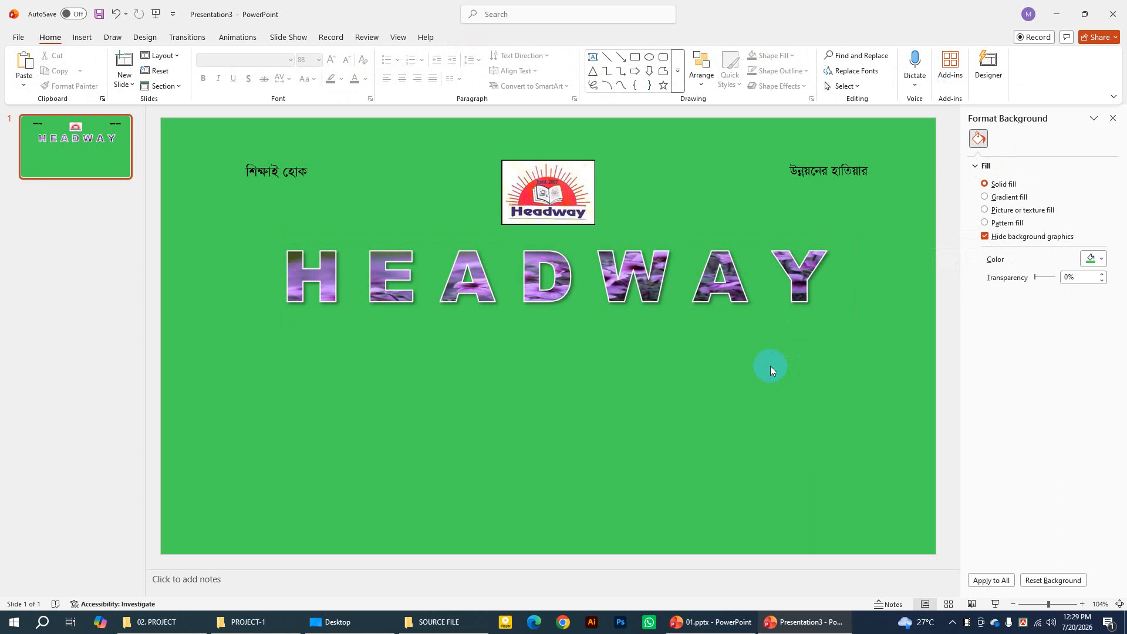
Delete the picture-filled HEADWAY title text box from the slide
{"action": "left_click", "coordinate": [619, 290]}
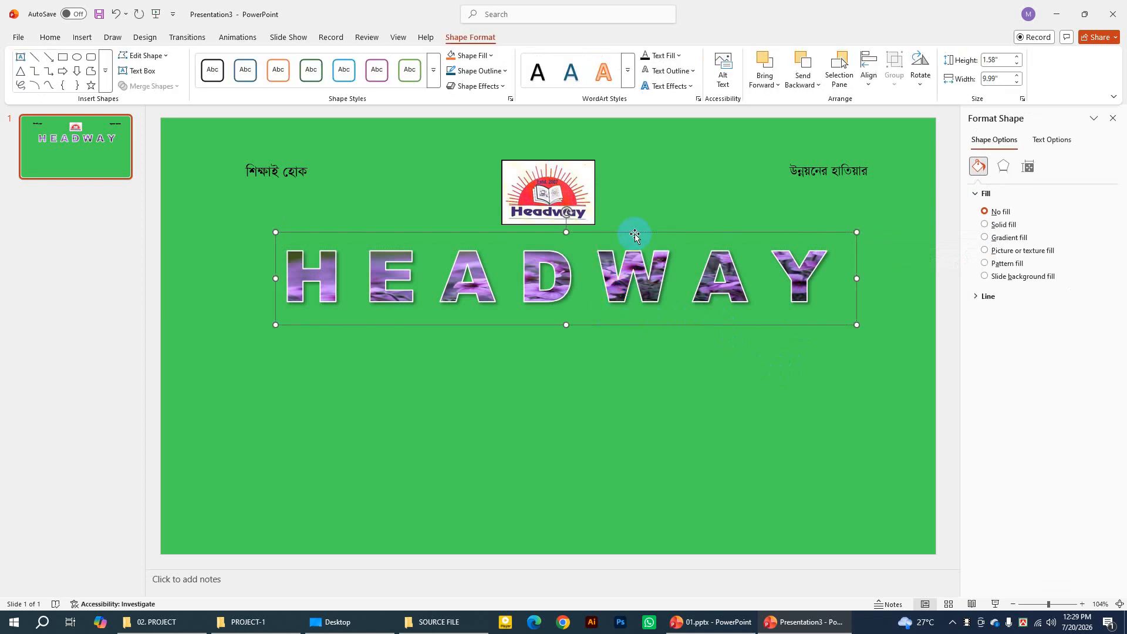
{"action": "key", "text": "Delete"}
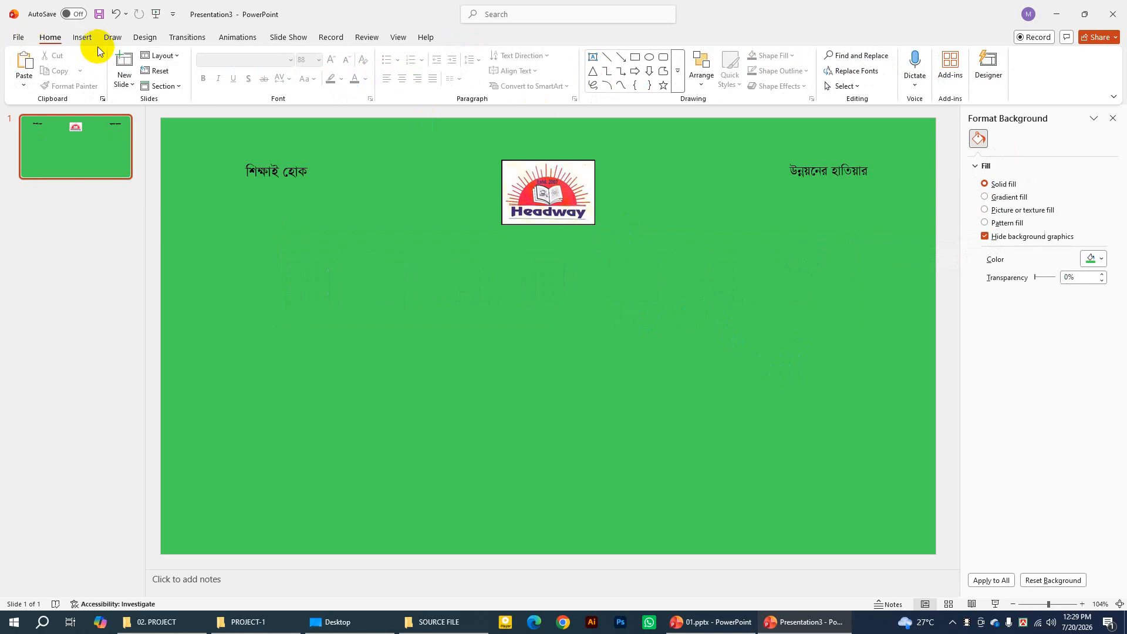
{"action": "left_click", "coordinate": [82, 38]}
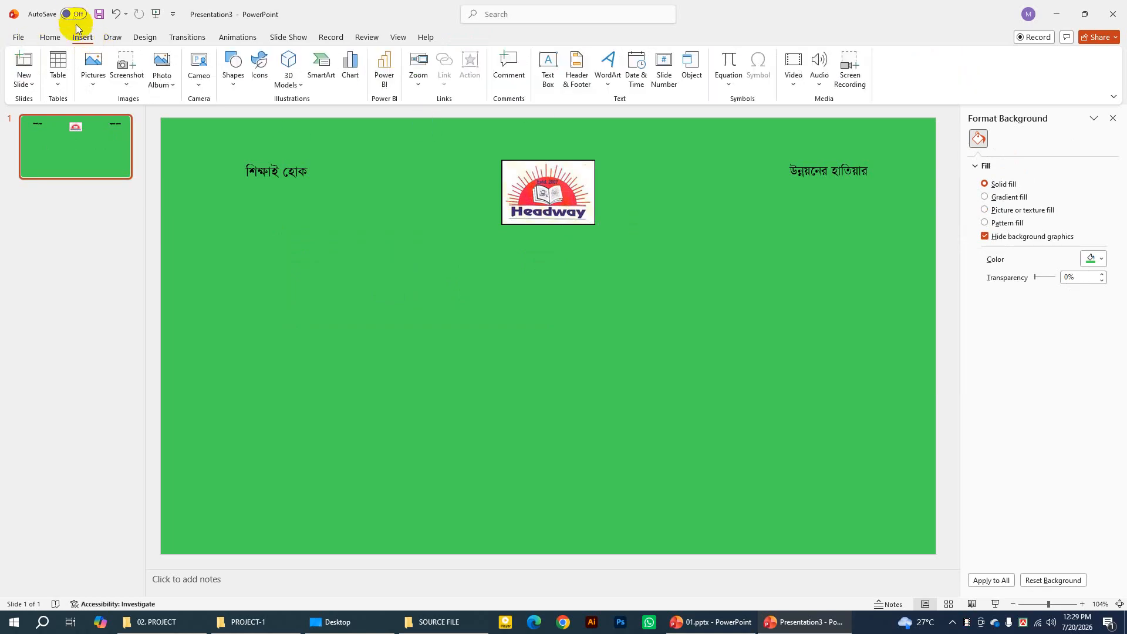
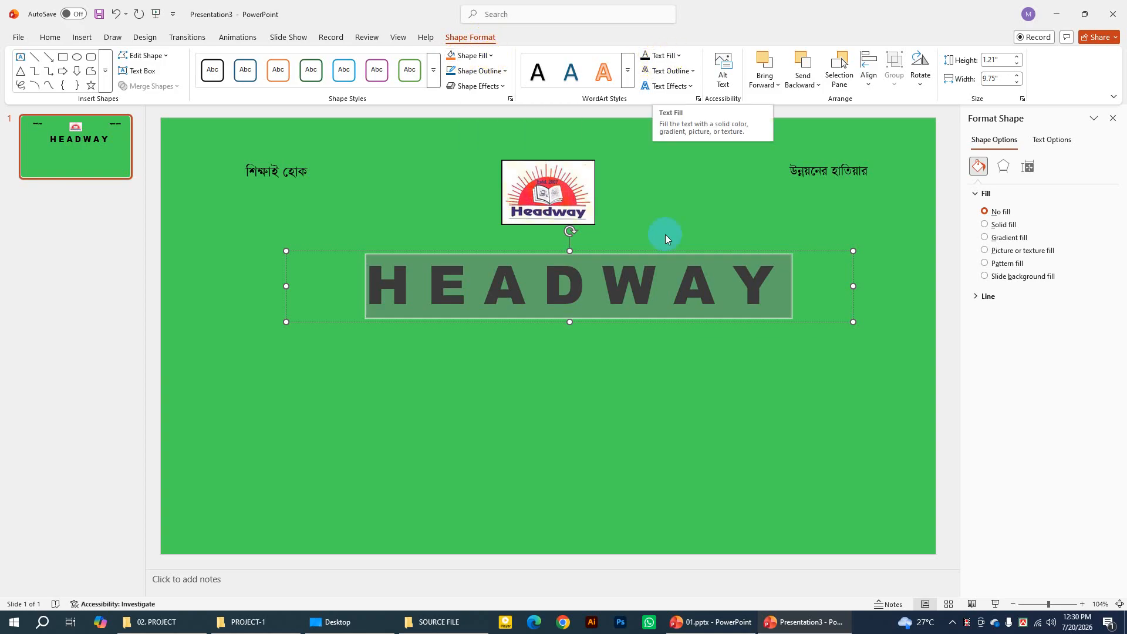
Select the whole black HEADWAY text and start a picture text fill from a file
{"action": "left_click", "coordinate": [508, 287]}
{"action": "left_click_drag", "start_coordinate": [367, 271], "coordinate": [766, 272]}
{"action": "left_click", "coordinate": [487, 291]}
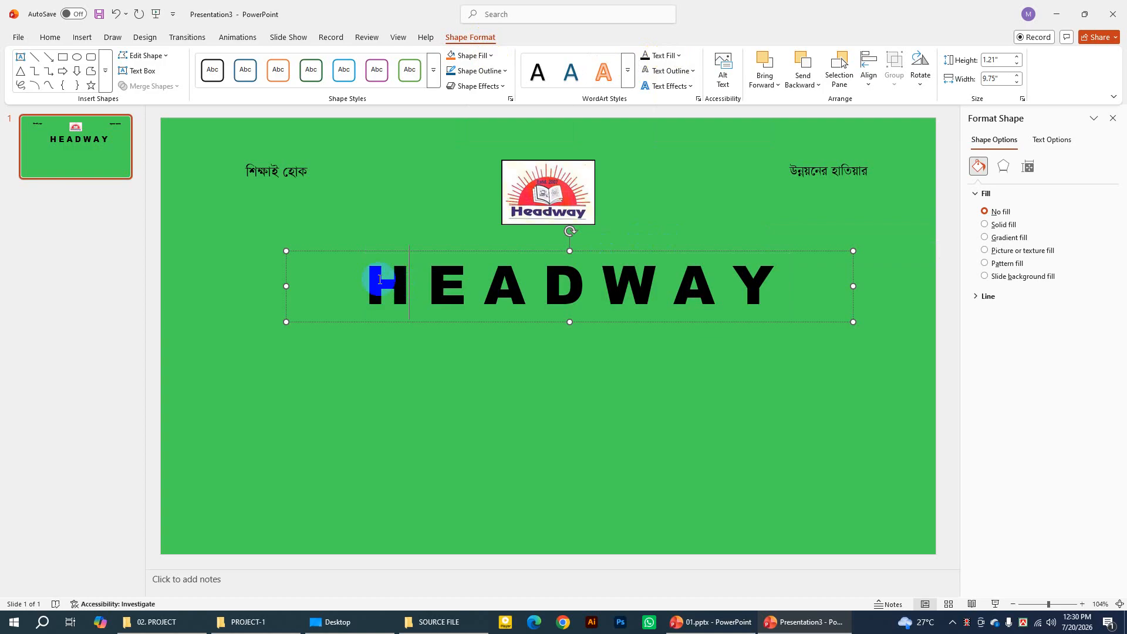
{"action": "left_click_drag", "start_coordinate": [378, 281], "coordinate": [762, 281]}
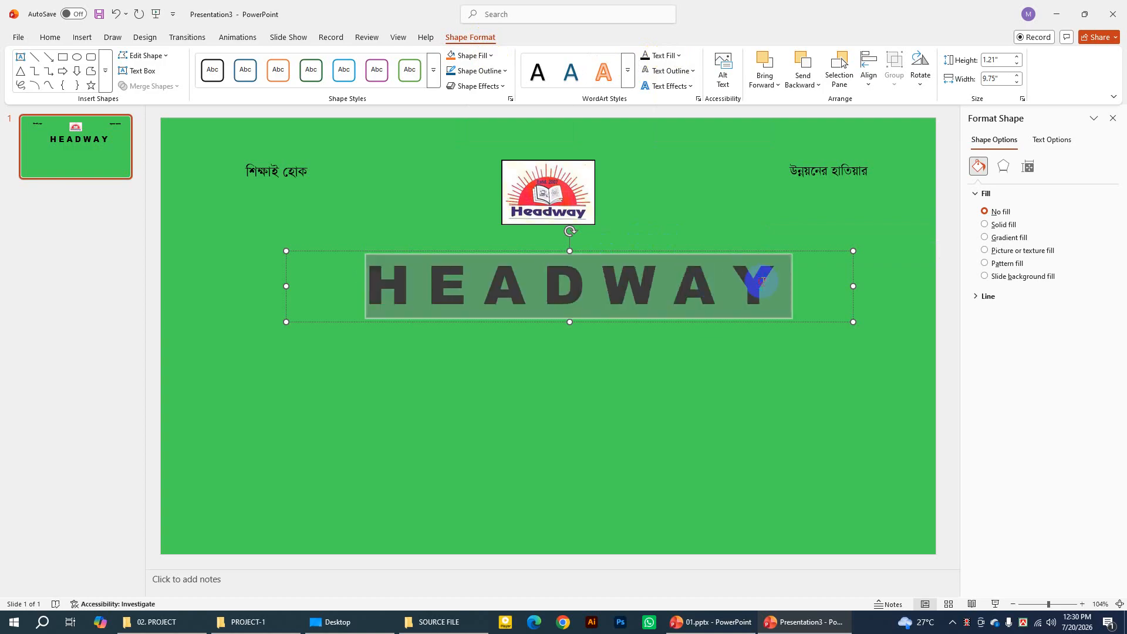
{"action": "left_click", "coordinate": [679, 56]}
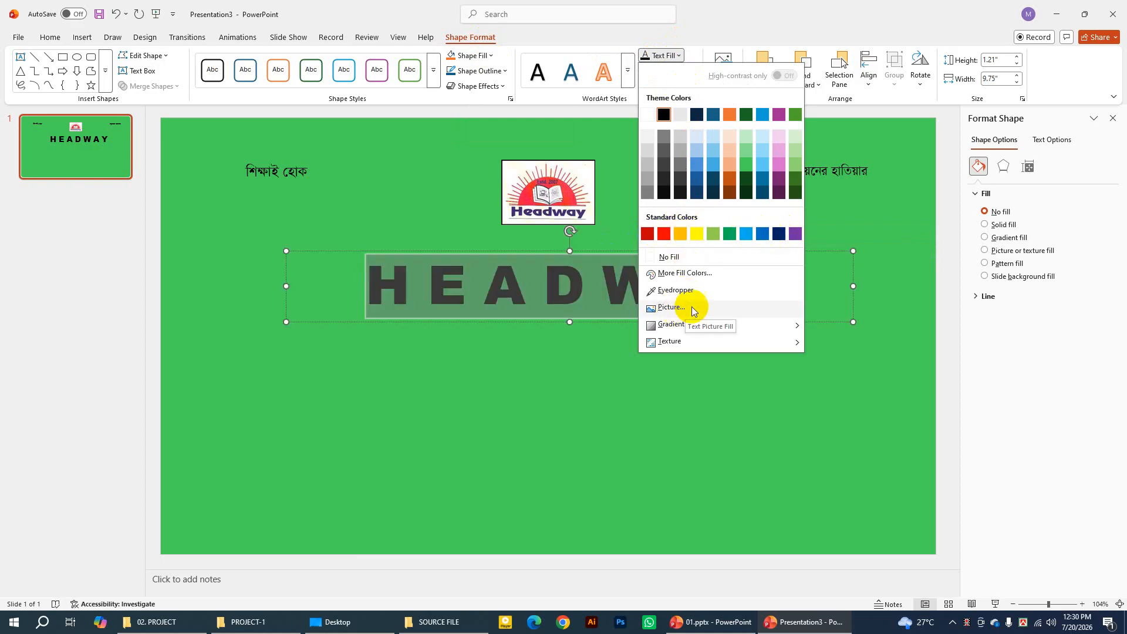
{"action": "mouse_move", "coordinate": [785, 325]}
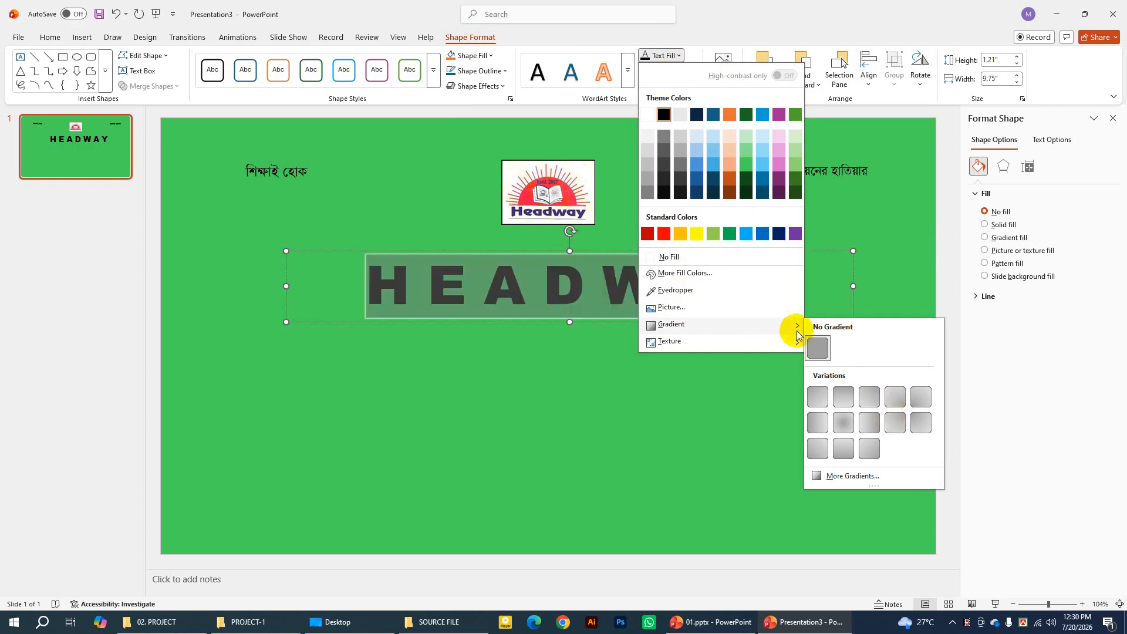
{"action": "mouse_move", "coordinate": [707, 342]}
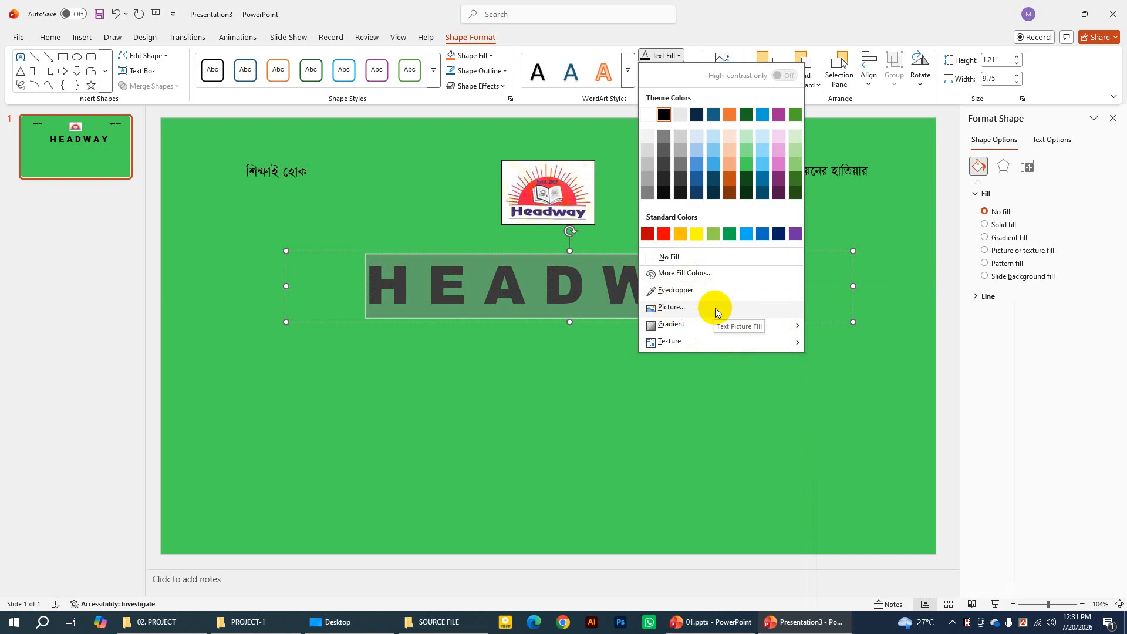
{"action": "left_click", "coordinate": [684, 307]}
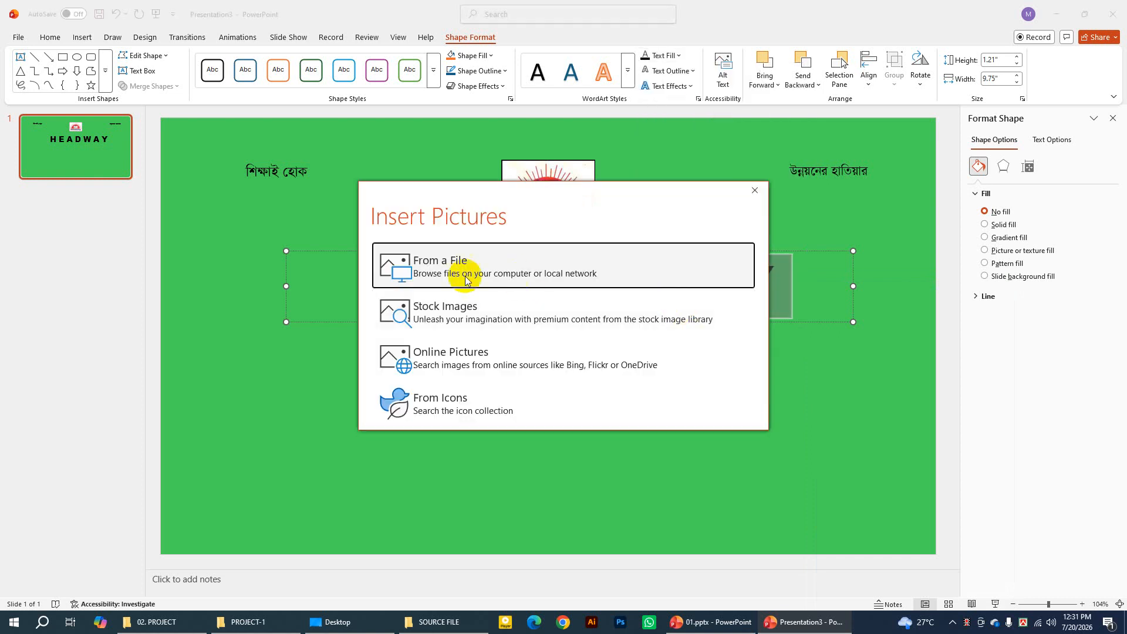
{"action": "left_click", "coordinate": [389, 260]}
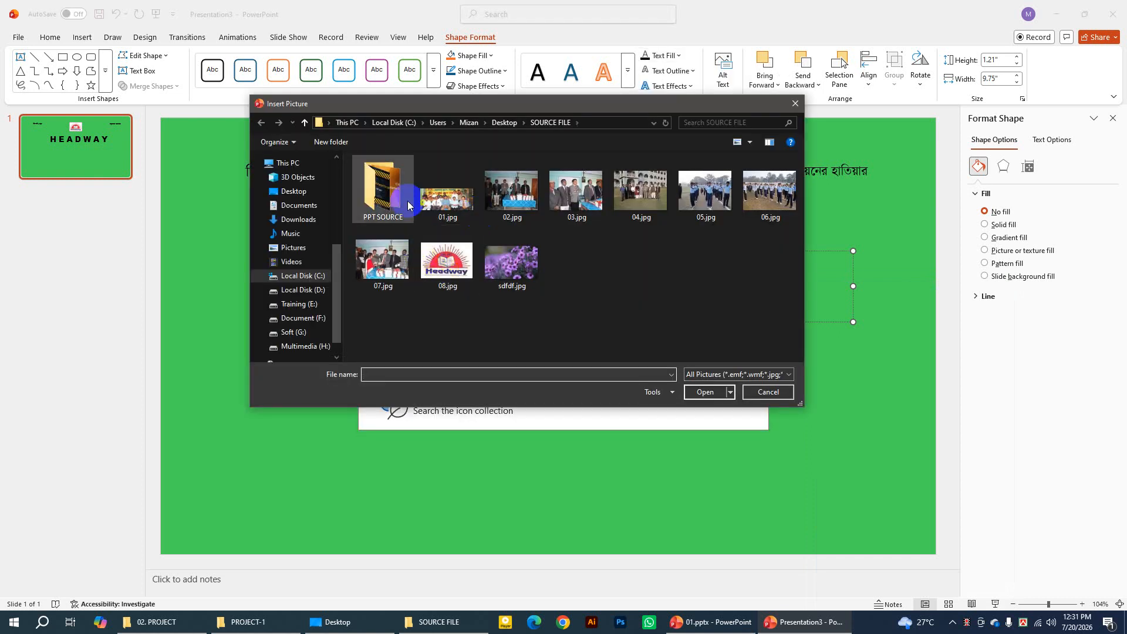
Browse the PPT SOURCE and Pictures folders for possible fill pictures and return to the SOURCE FILE folder
{"action": "left_click", "coordinate": [521, 272]}
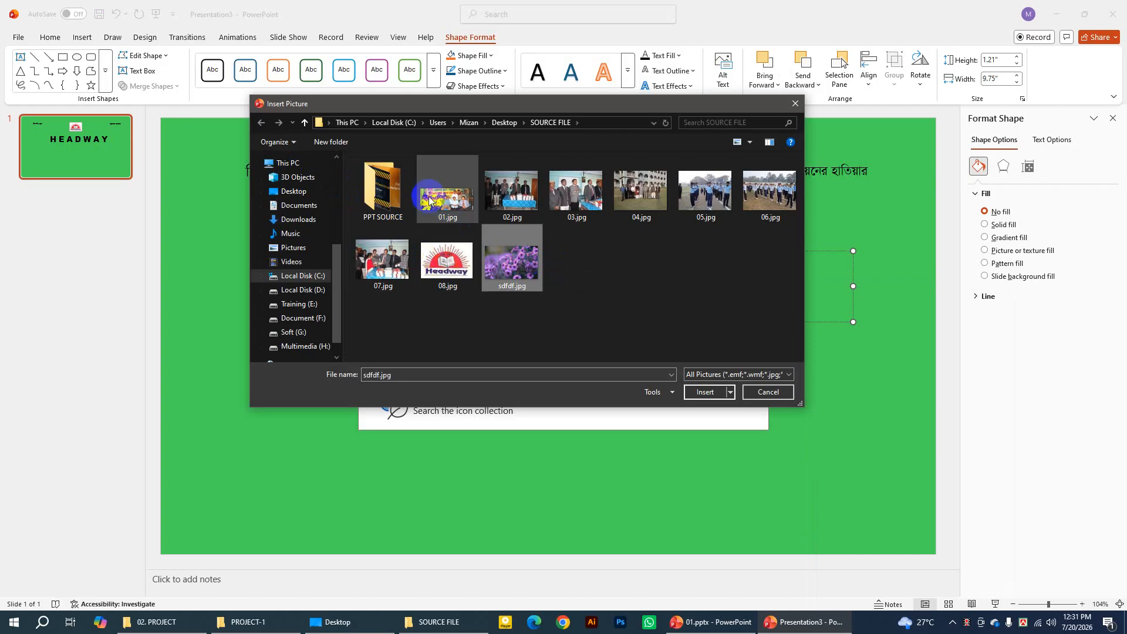
{"action": "left_click", "coordinate": [402, 195]}
{"action": "double_click", "coordinate": [402, 195]}
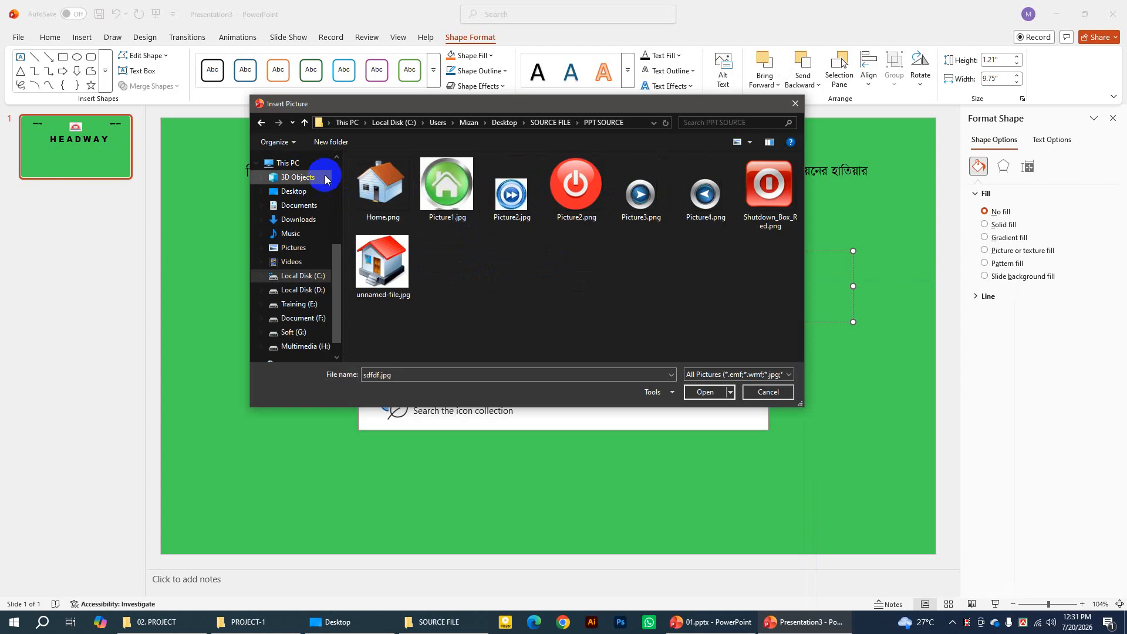
{"action": "left_click", "coordinate": [291, 249]}
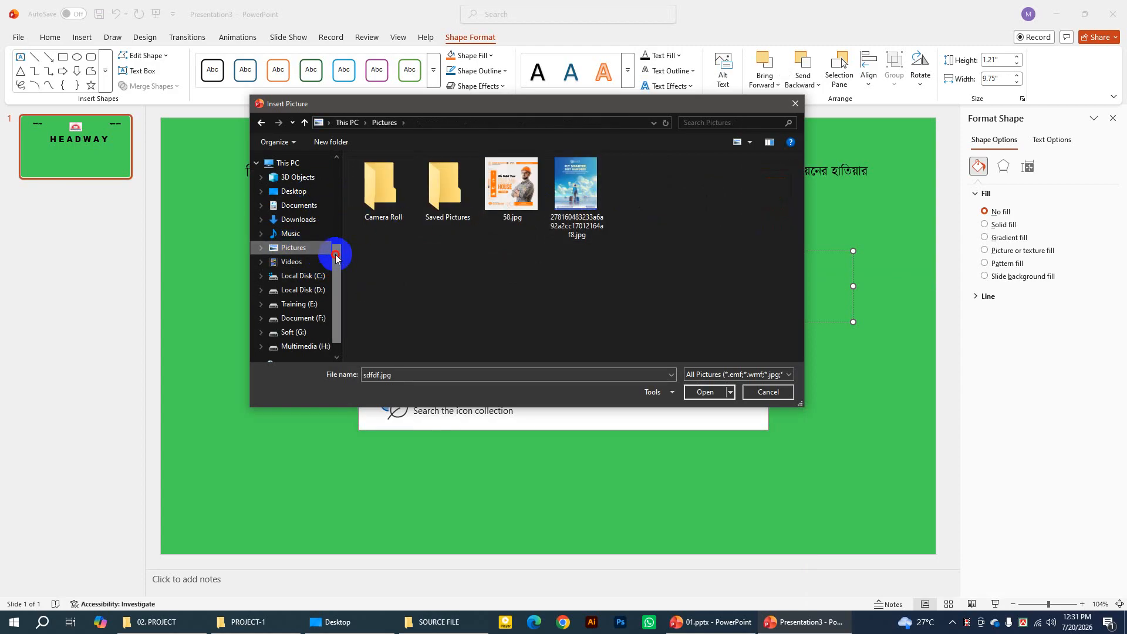
{"action": "mouse_move", "coordinate": [336, 256]}
{"action": "left_mouse_down"}
{"action": "mouse_move", "coordinate": [333, 183]}
{"action": "mouse_move", "coordinate": [334, 235]}
{"action": "left_mouse_up"}
{"action": "left_click", "coordinate": [261, 125]}
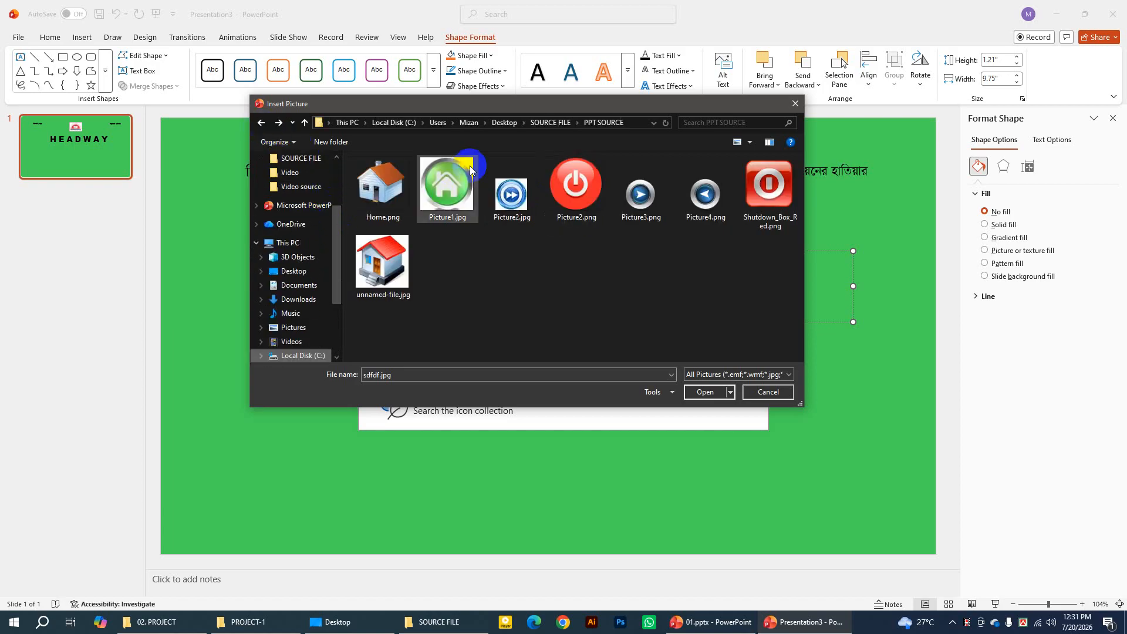
{"action": "left_click", "coordinate": [262, 125]}
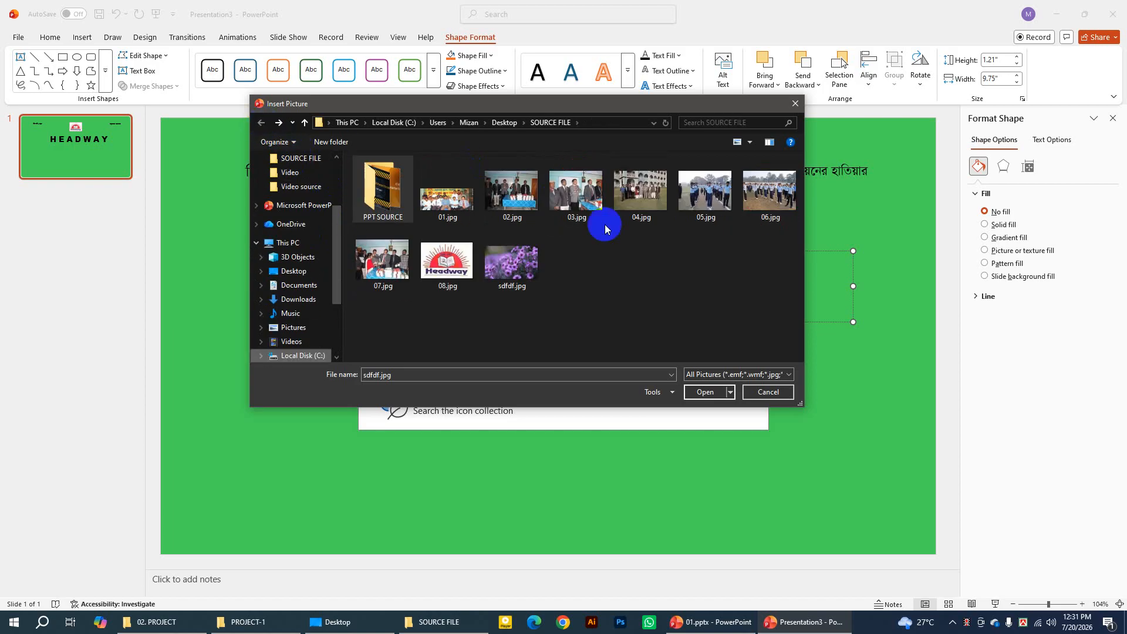
{"action": "left_click", "coordinate": [663, 258]}
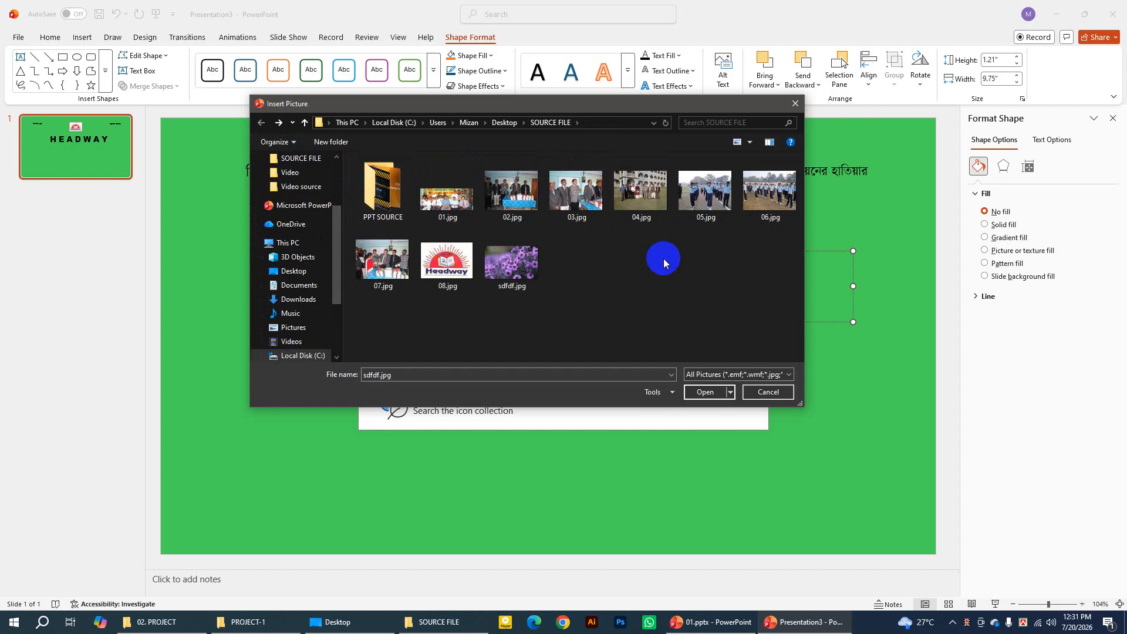
{"action": "double_click", "coordinate": [396, 205]}
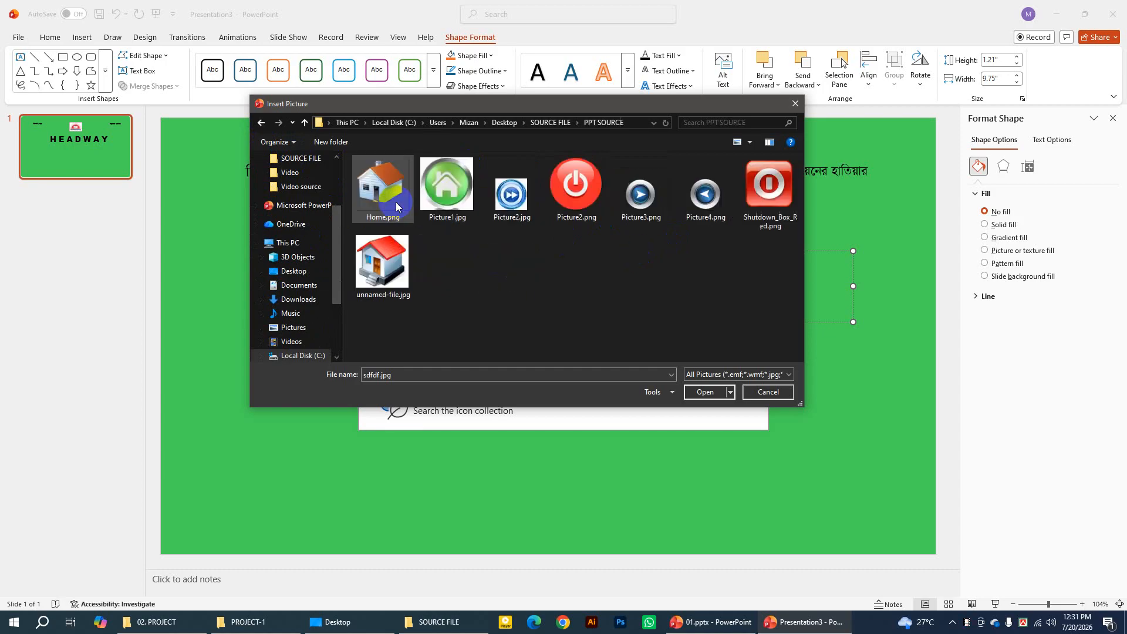
{"action": "left_click", "coordinate": [258, 124]}
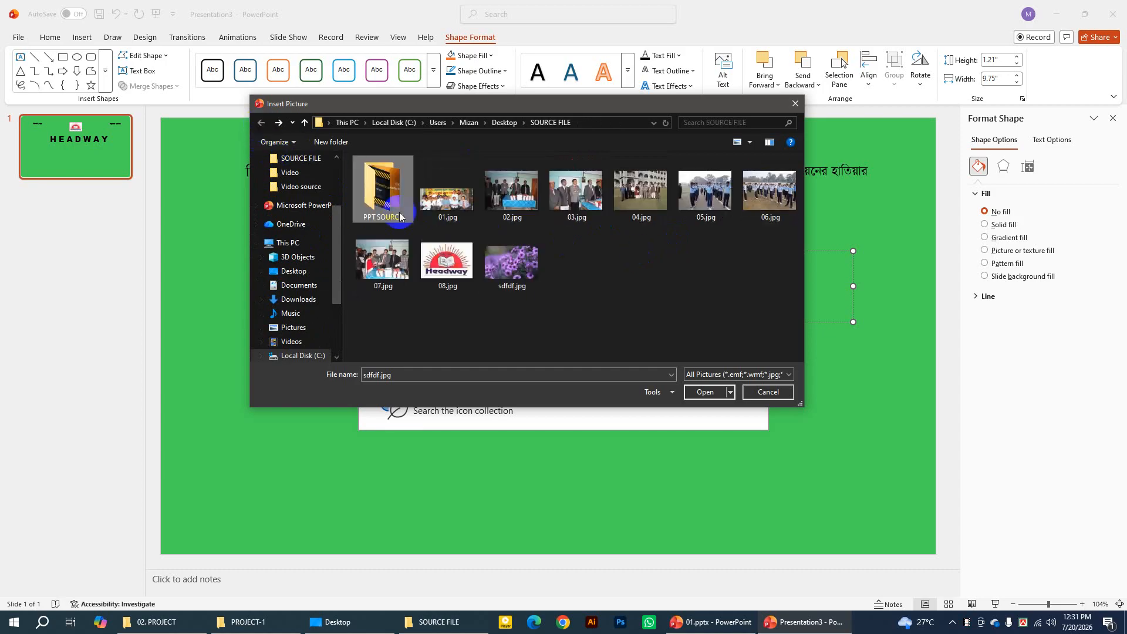
Fill the HEADWAY text with the picture sdfdf.jpg and reselect the whole title text
{"action": "left_click", "coordinate": [520, 272]}
{"action": "left_click", "coordinate": [710, 402]}
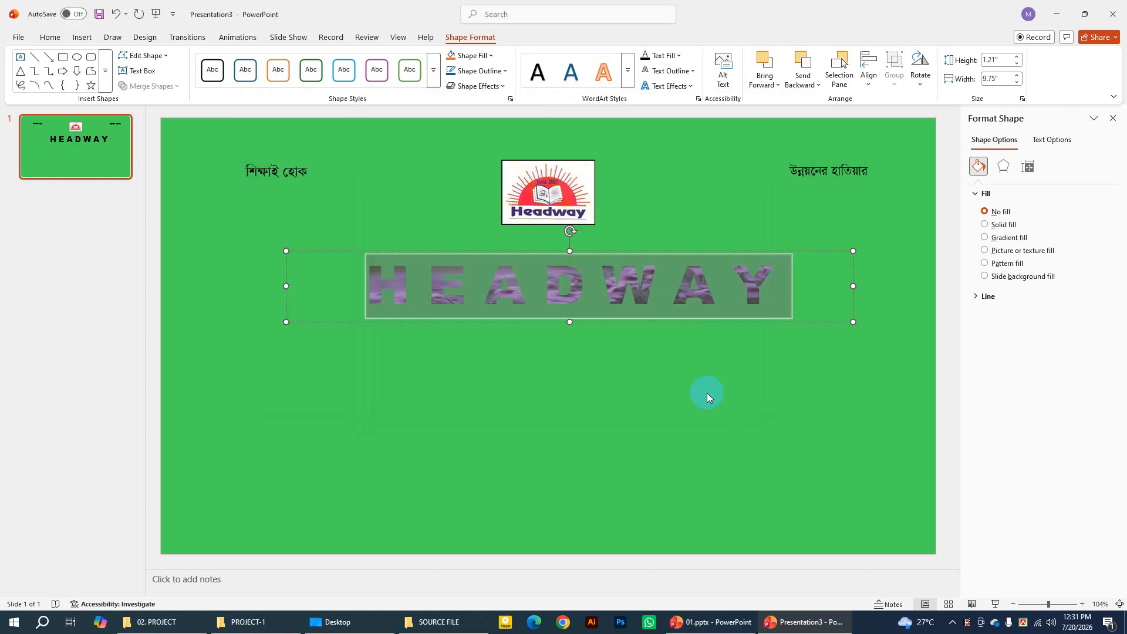
{"action": "left_click", "coordinate": [477, 278]}
{"action": "left_click_drag", "start_coordinate": [370, 280], "coordinate": [772, 299]}
{"action": "left_click", "coordinate": [629, 283]}
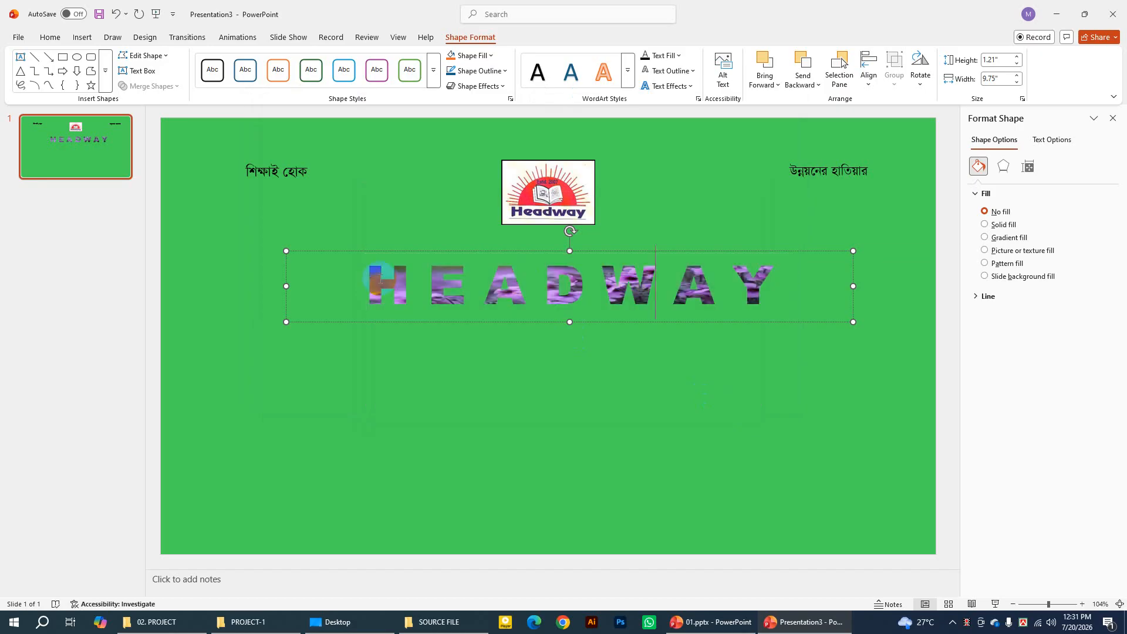
{"action": "left_click_drag", "start_coordinate": [373, 277], "coordinate": [789, 284]}
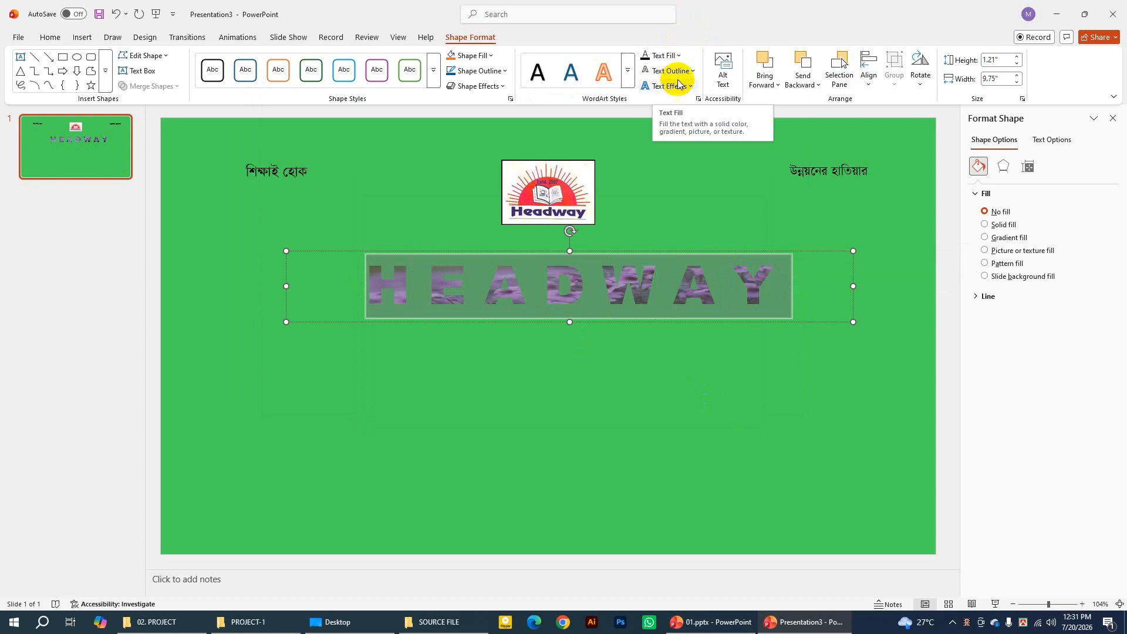
Give the whole HEADWAY title text a white outline with a weight of 1½ pt
{"action": "left_click", "coordinate": [692, 71]}
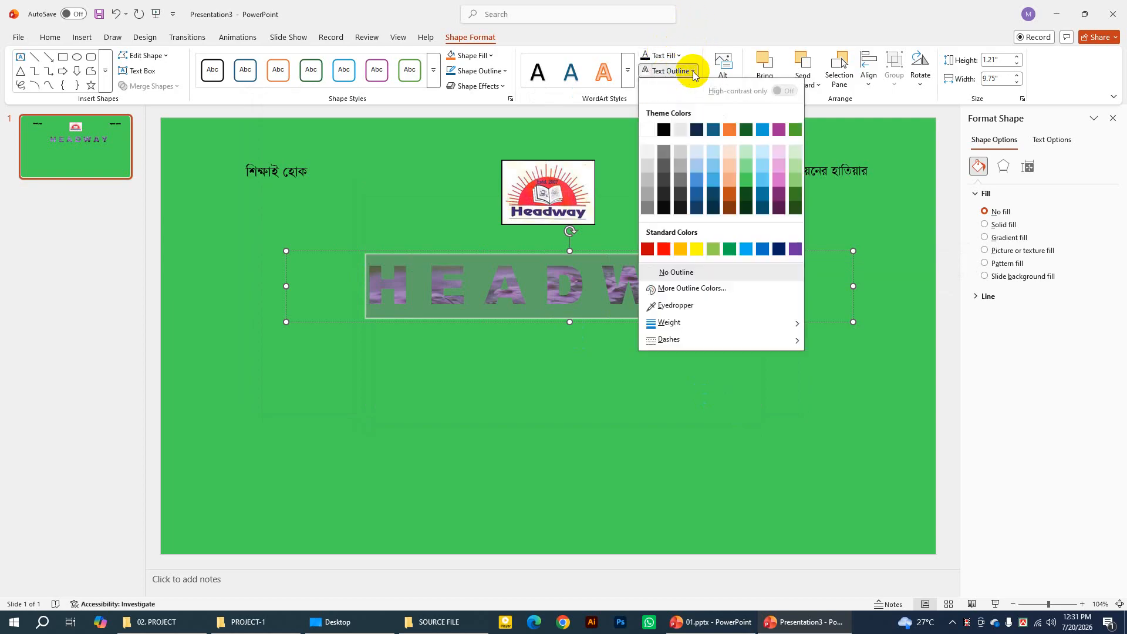
{"action": "left_click", "coordinate": [649, 129]}
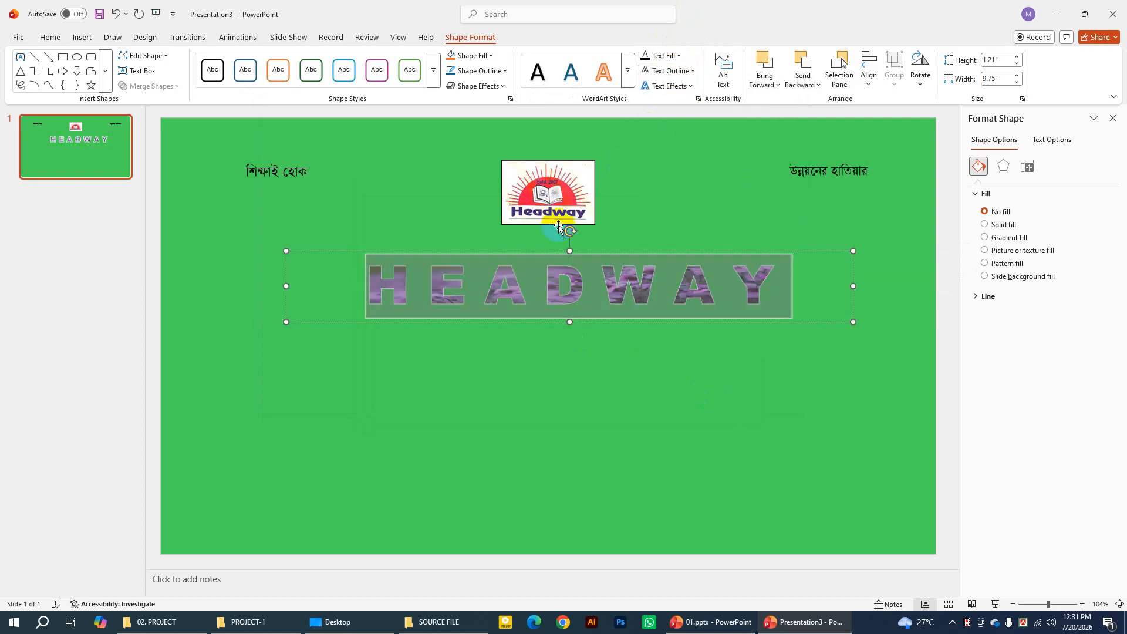
{"action": "left_click", "coordinate": [401, 283]}
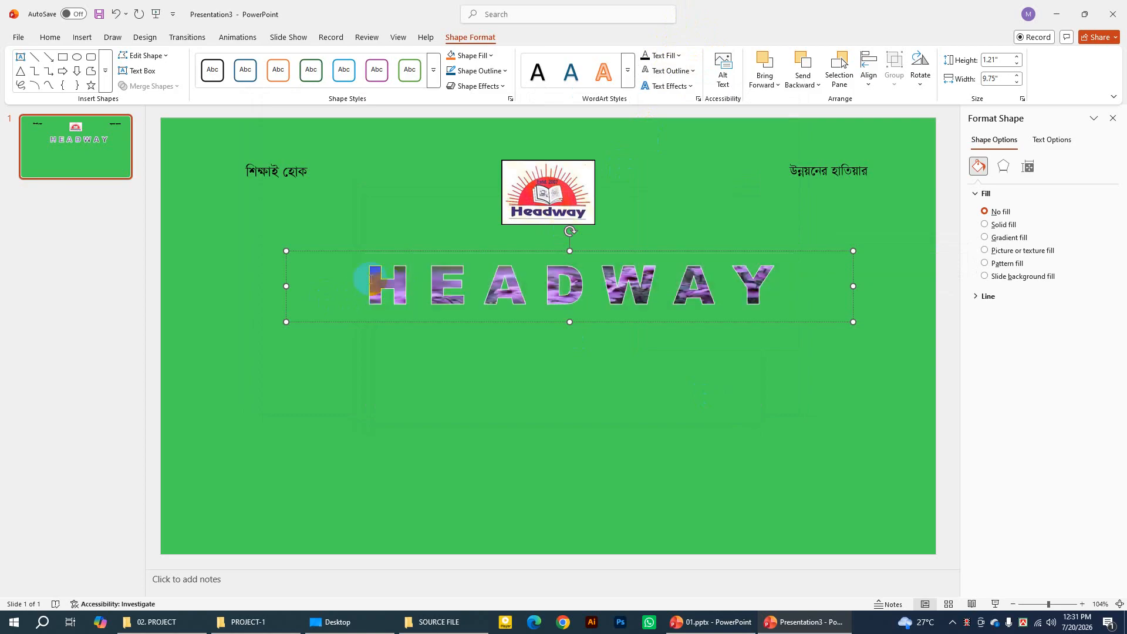
{"action": "left_click_drag", "start_coordinate": [370, 280], "coordinate": [768, 288]}
{"action": "left_click", "coordinate": [691, 70]}
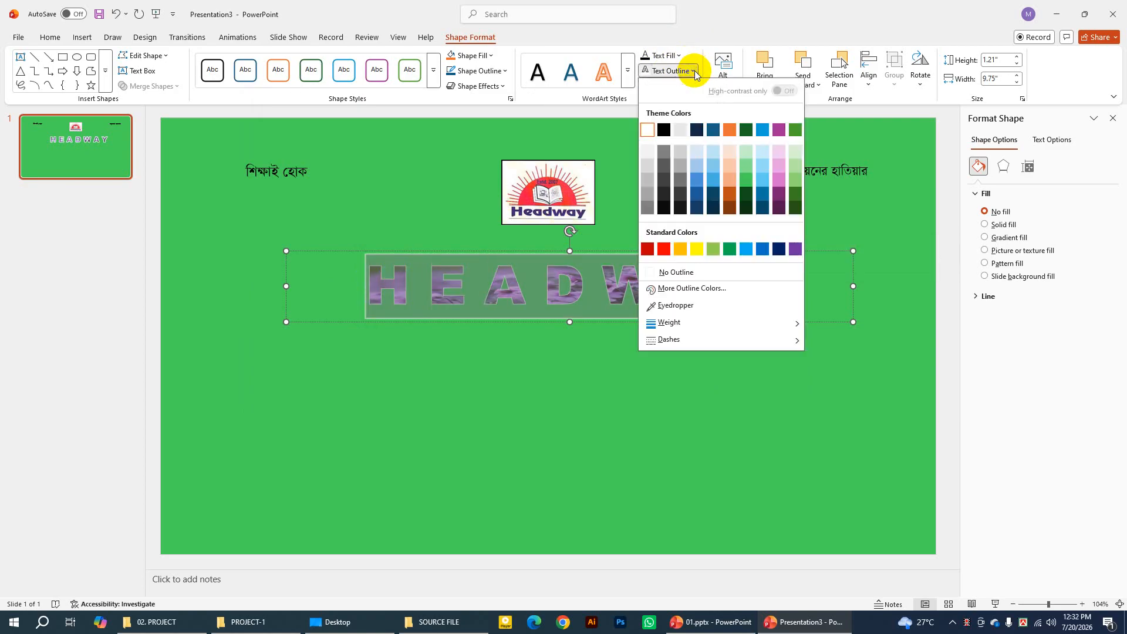
{"action": "mouse_move", "coordinate": [690, 323]}
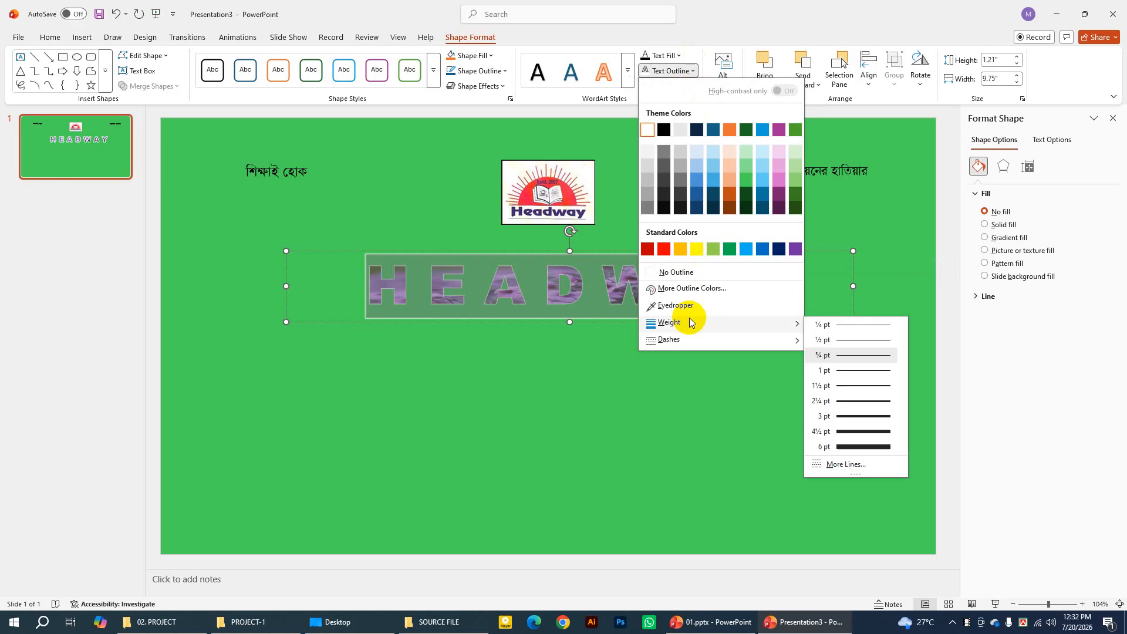
{"action": "left_click", "coordinate": [846, 386]}
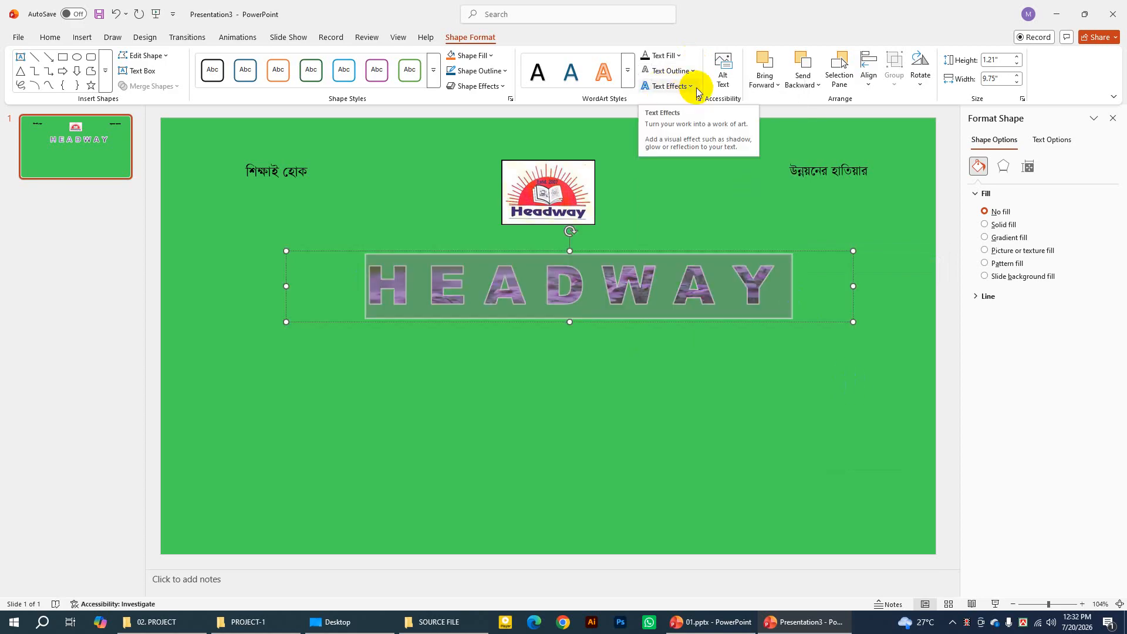
Apply the first outer shadow preset to the HEADWAY title text
{"action": "left_click", "coordinate": [675, 86]}
{"action": "mouse_move", "coordinate": [688, 113]}
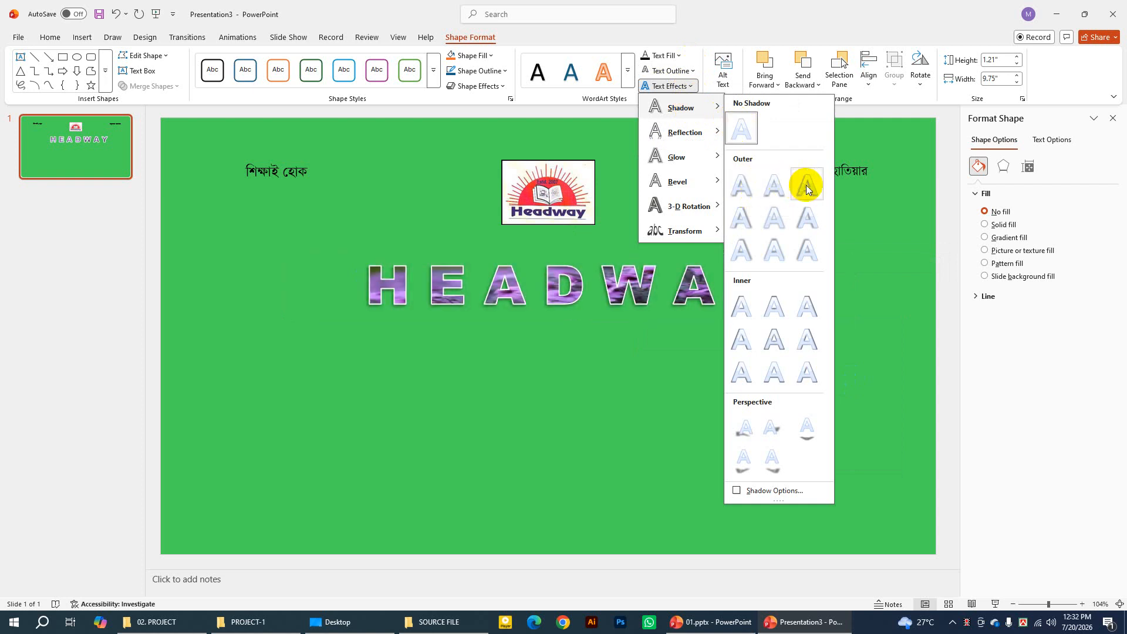
{"action": "left_click", "coordinate": [742, 187]}
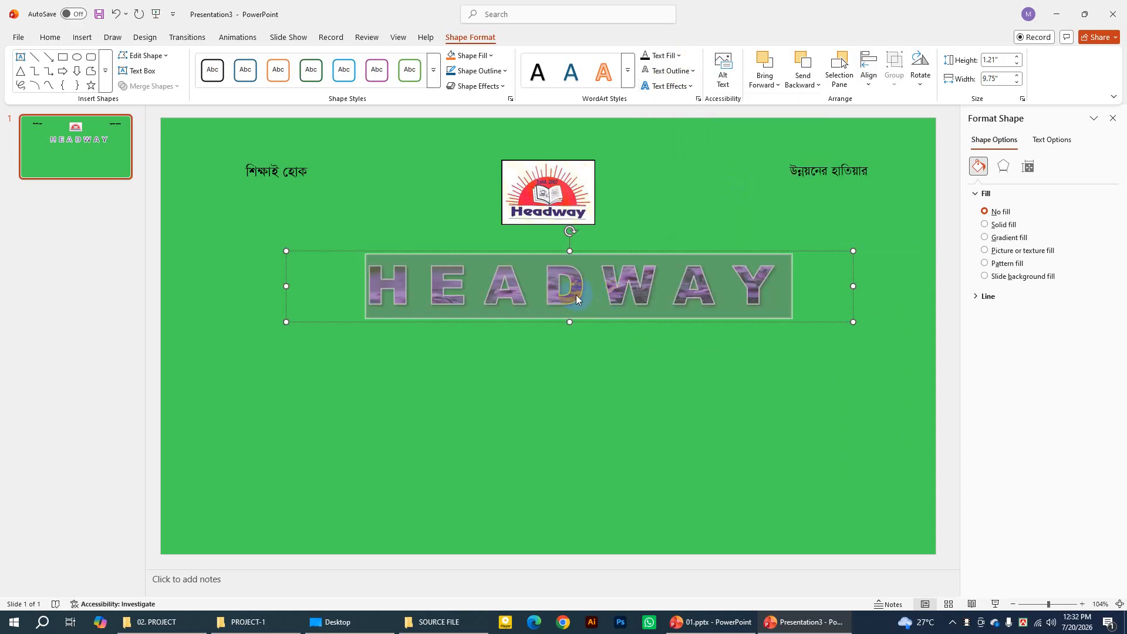
Increase the HEADWAY font size to 80 and shift its text box slightly up on the slide
{"action": "left_click", "coordinate": [50, 38]}
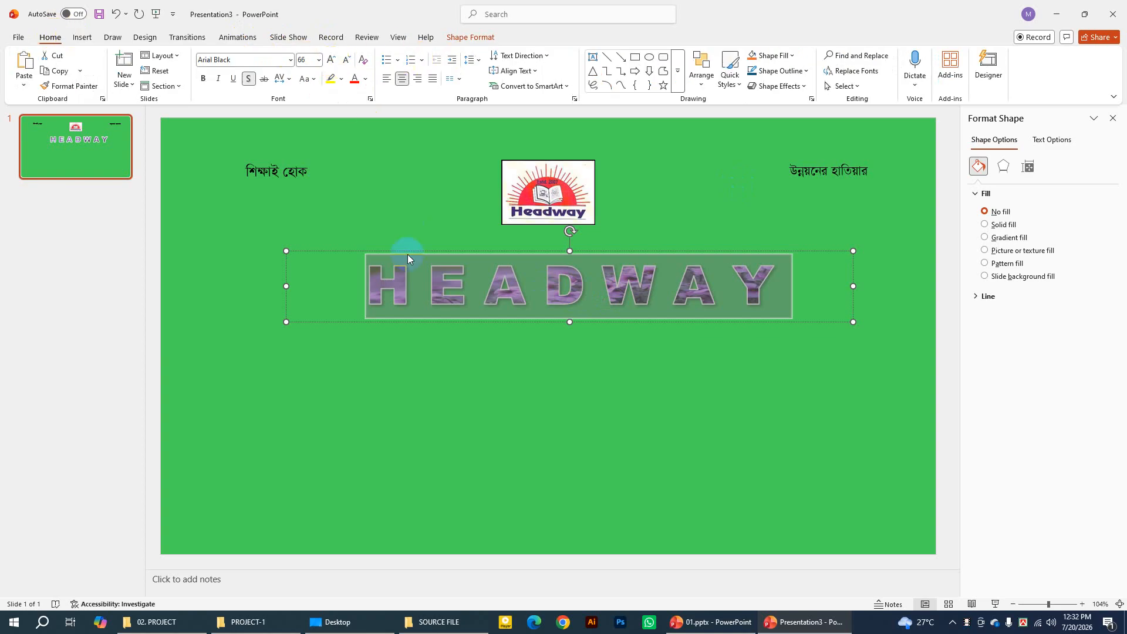
{"action": "left_click", "coordinate": [331, 60]}
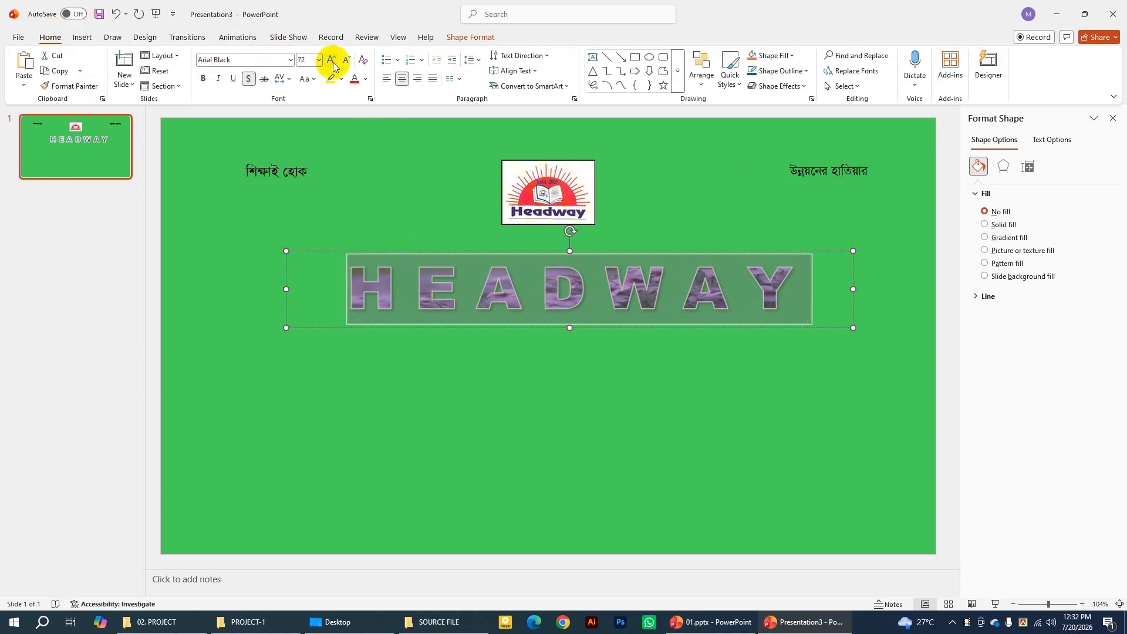
{"action": "left_click", "coordinate": [331, 61]}
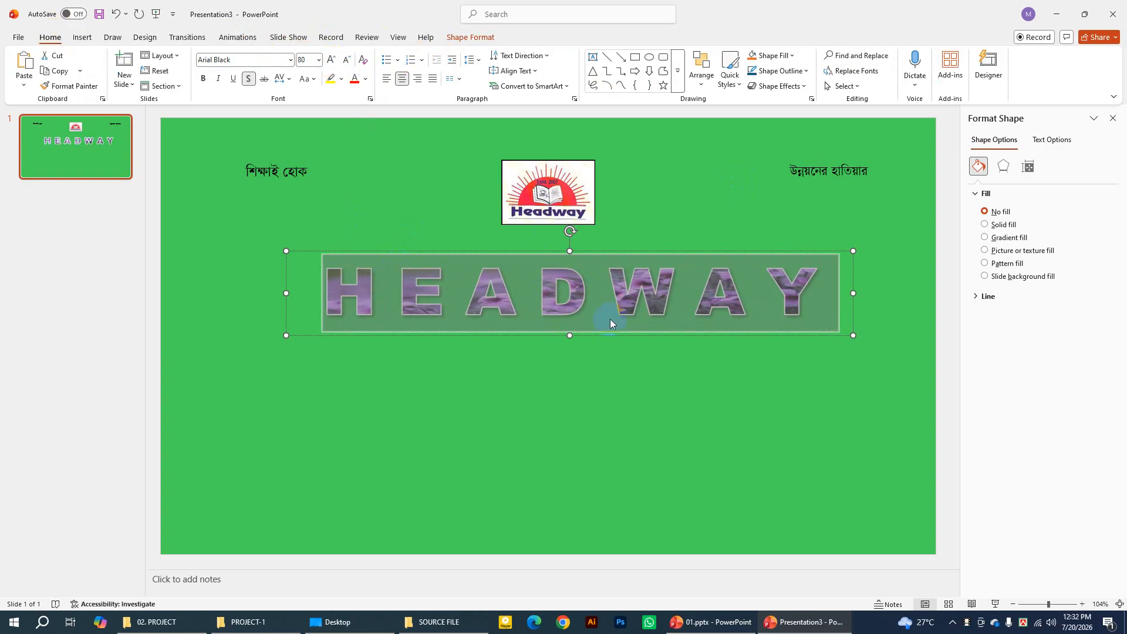
{"action": "left_click", "coordinate": [628, 353]}
{"action": "left_click", "coordinate": [628, 274]}
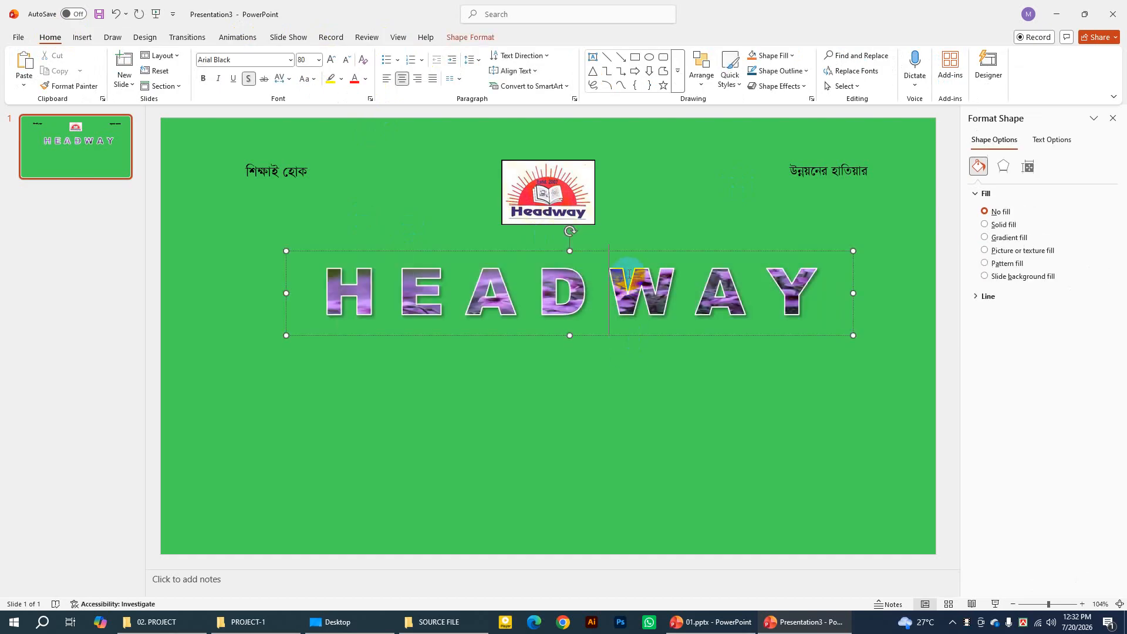
{"action": "left_click_drag", "start_coordinate": [627, 253], "coordinate": [627, 250]}
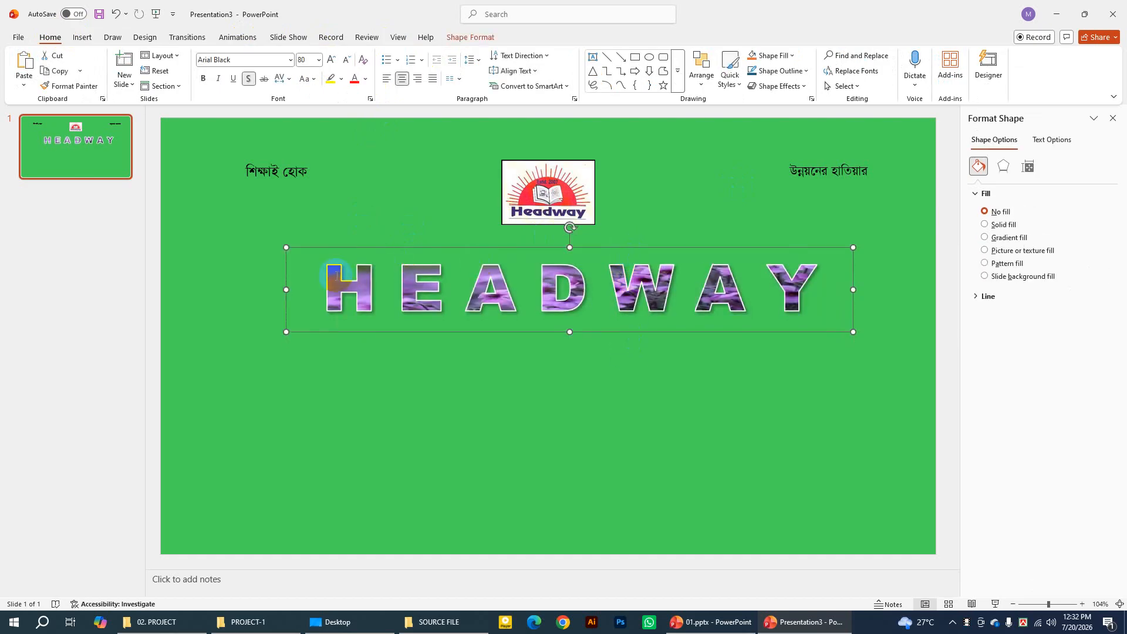
Apply the first reflection variation to the whole HEADWAY title text
{"action": "left_click_drag", "start_coordinate": [330, 275], "coordinate": [845, 293]}
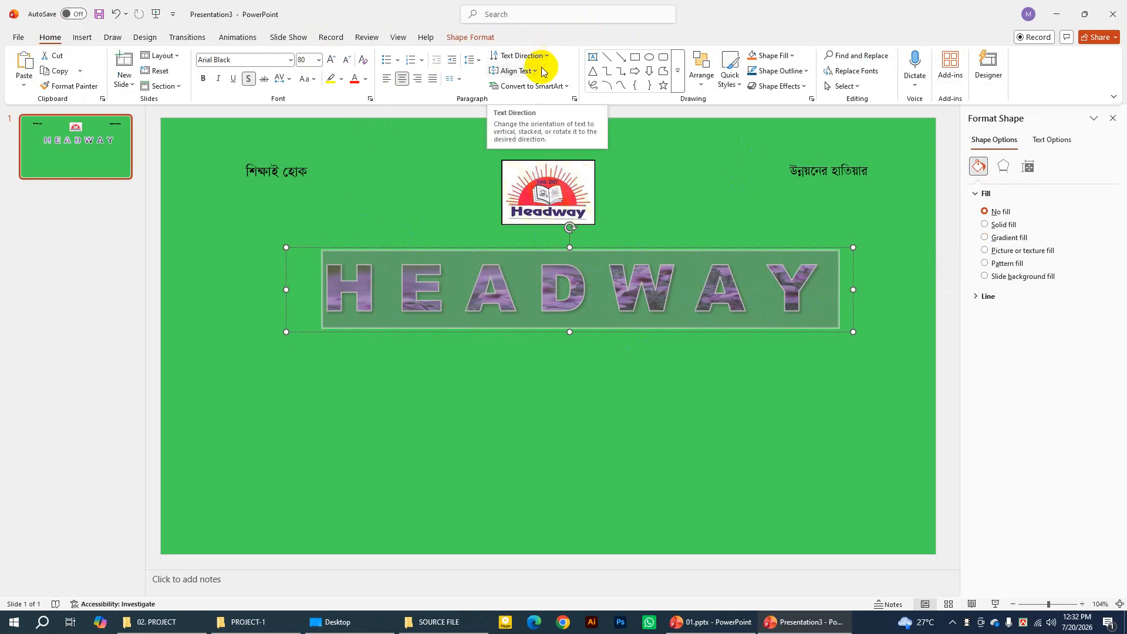
{"action": "left_click", "coordinate": [481, 39]}
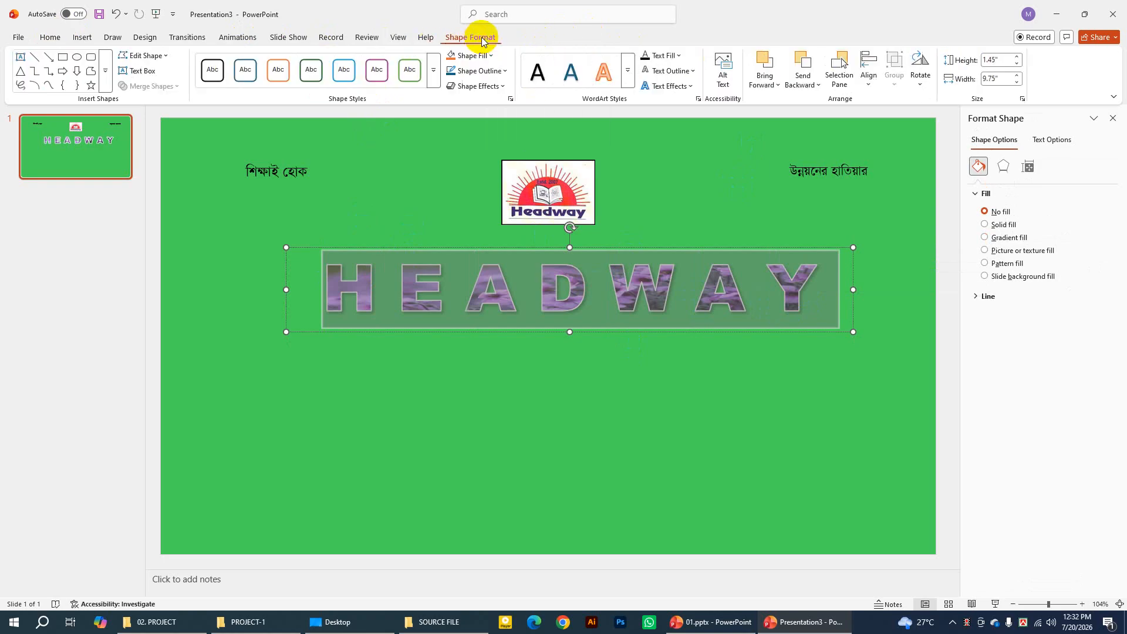
{"action": "left_click", "coordinate": [692, 88]}
{"action": "mouse_move", "coordinate": [690, 138]}
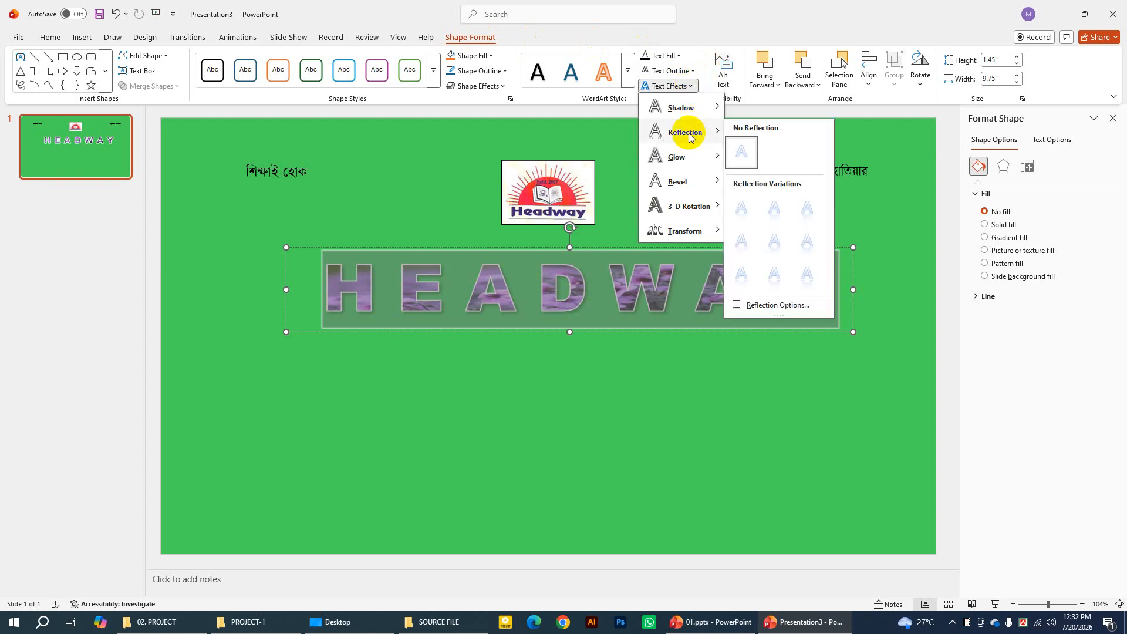
{"action": "left_click", "coordinate": [742, 210]}
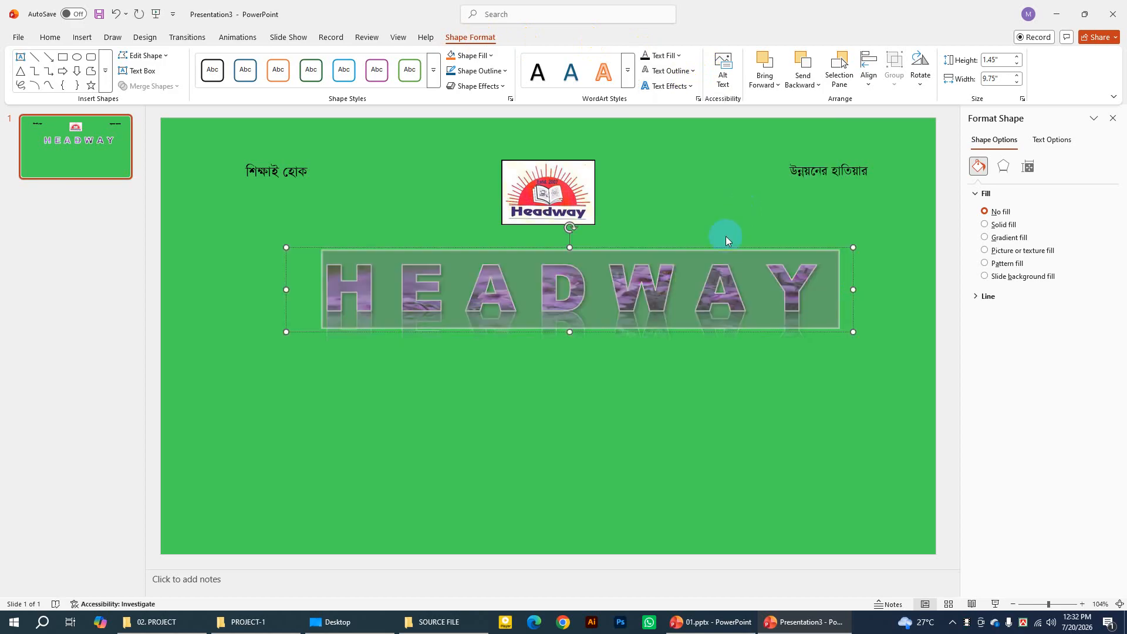
{"action": "left_click", "coordinate": [534, 346]}
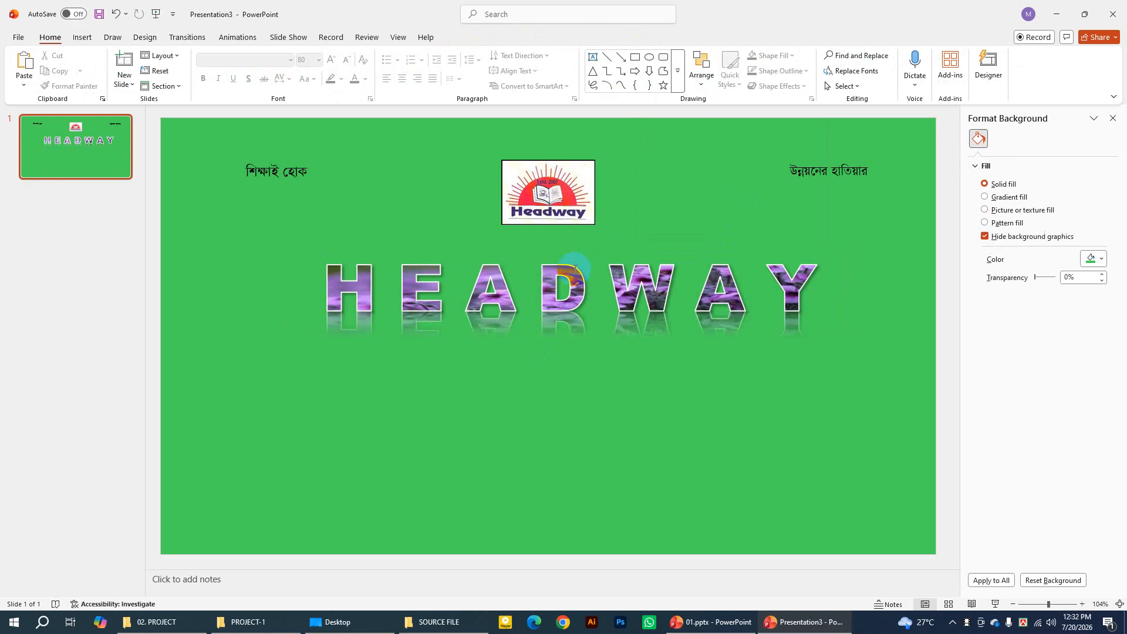
Remove the reflection effect from the whole HEADWAY title text
{"action": "left_click", "coordinate": [582, 260]}
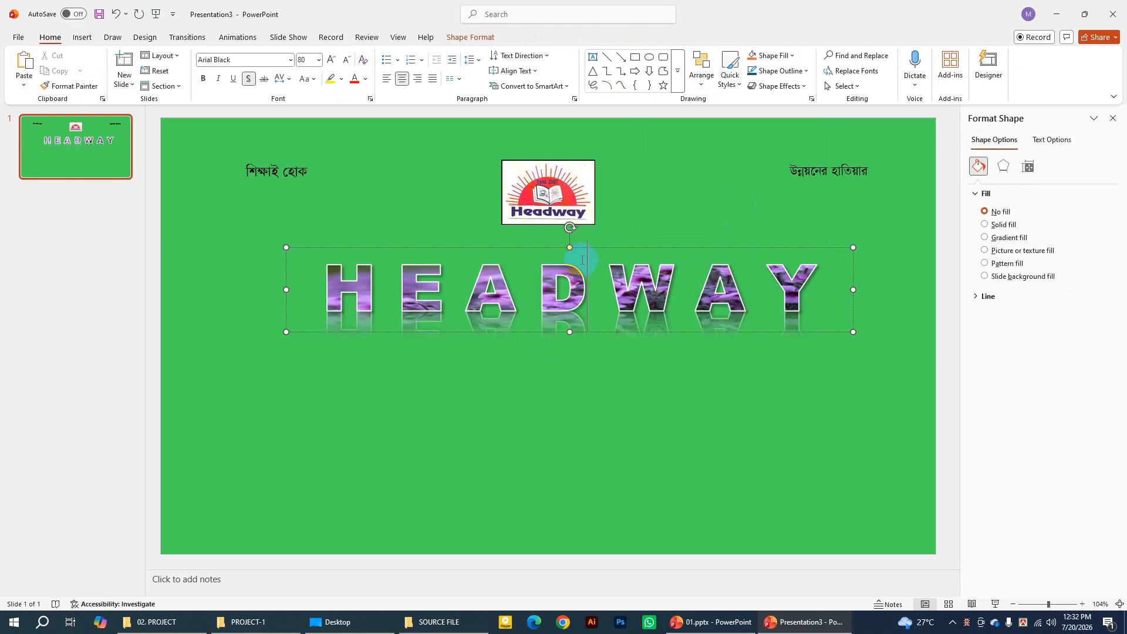
{"action": "left_click", "coordinate": [441, 290]}
{"action": "left_click_drag", "start_coordinate": [324, 278], "coordinate": [822, 284]}
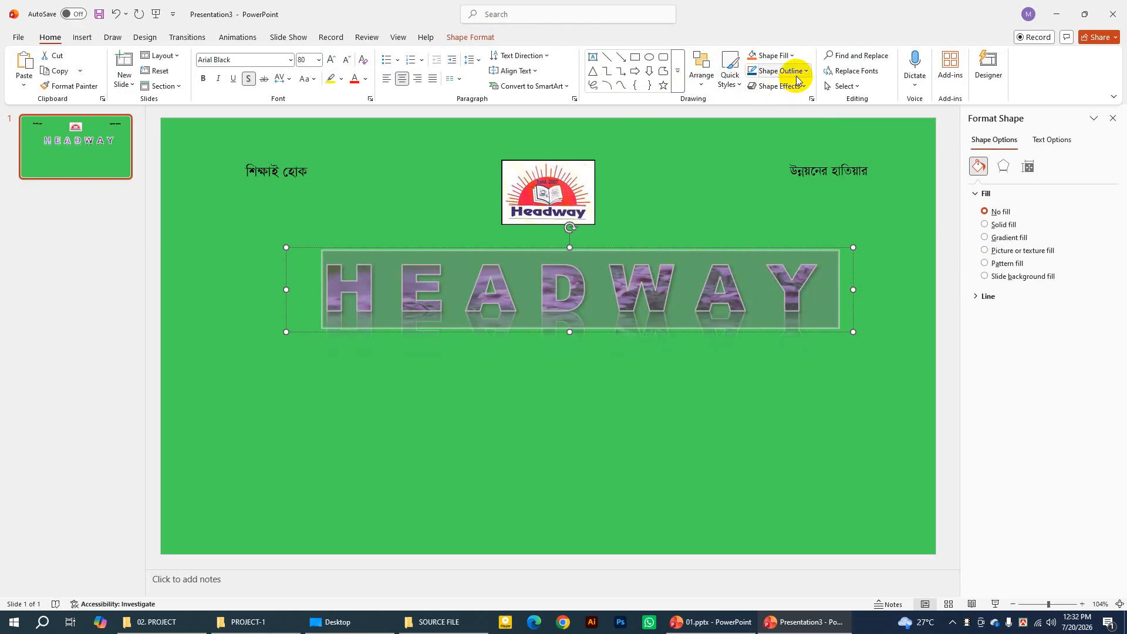
{"action": "left_click", "coordinate": [470, 37]}
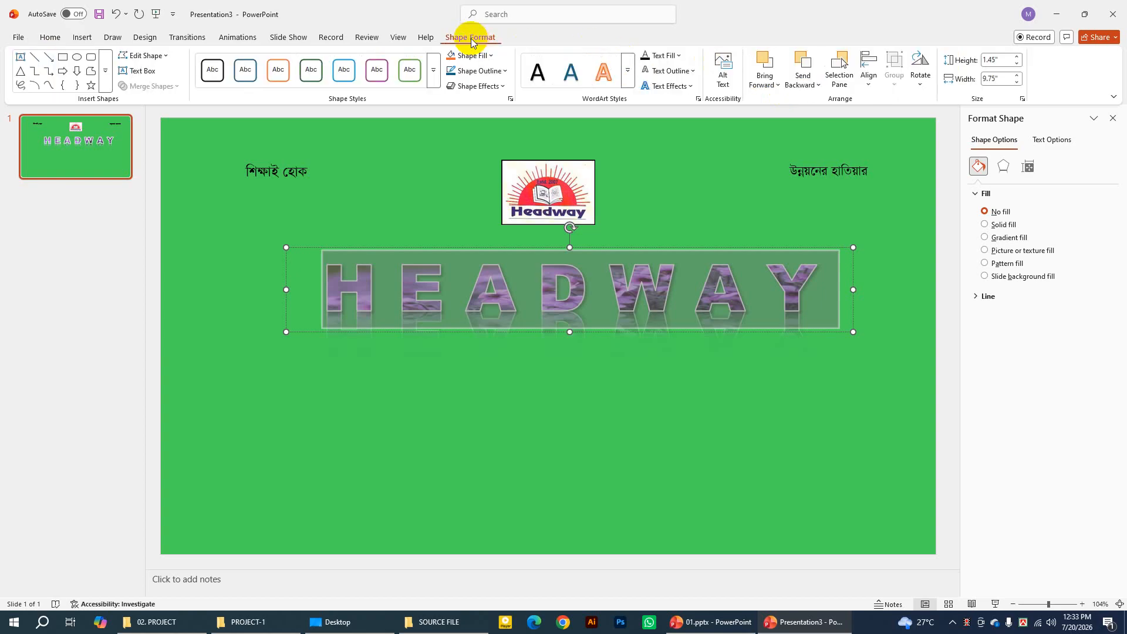
{"action": "left_click", "coordinate": [684, 86]}
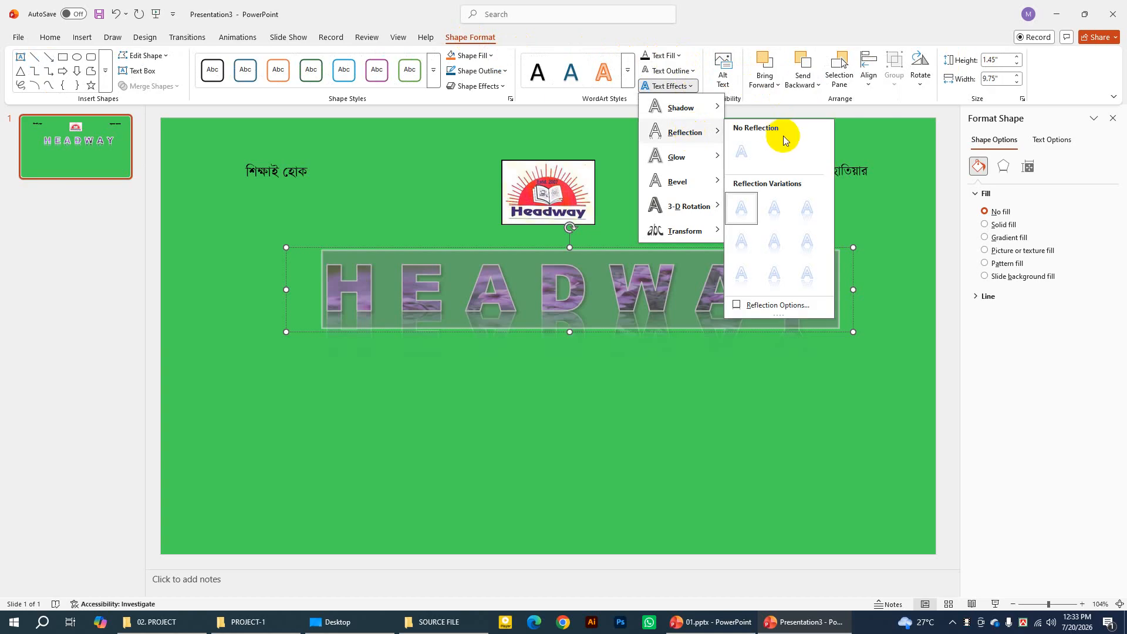
{"action": "left_click", "coordinate": [753, 154]}
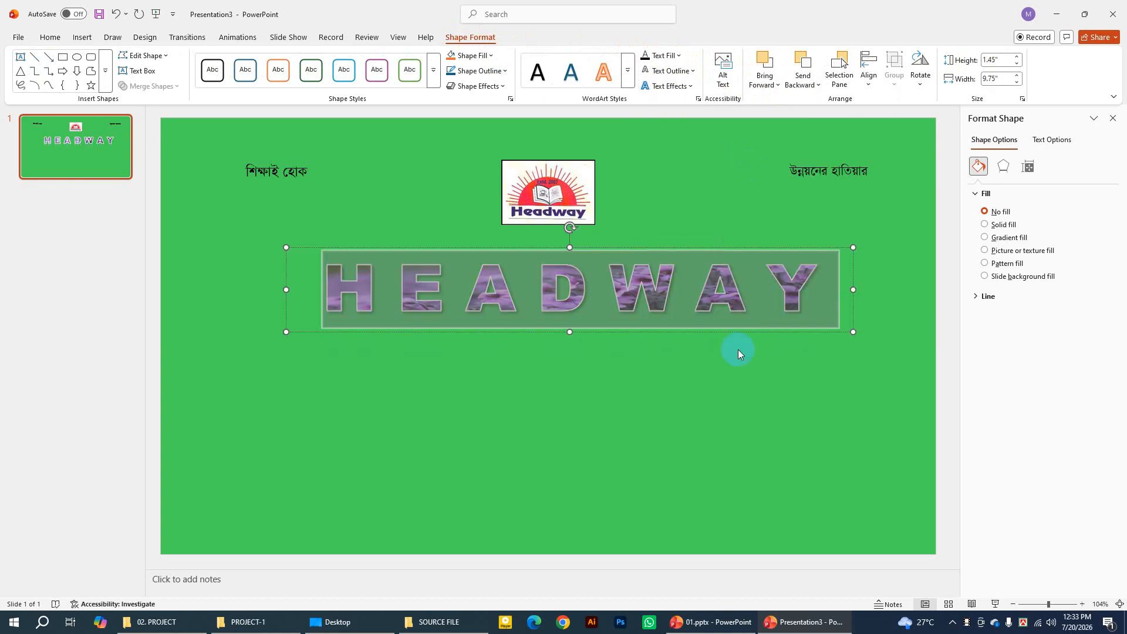
Move the HEADWAY text box up and slightly left, closer beneath the logo
{"action": "left_click", "coordinate": [718, 368]}
{"action": "left_click", "coordinate": [646, 264]}
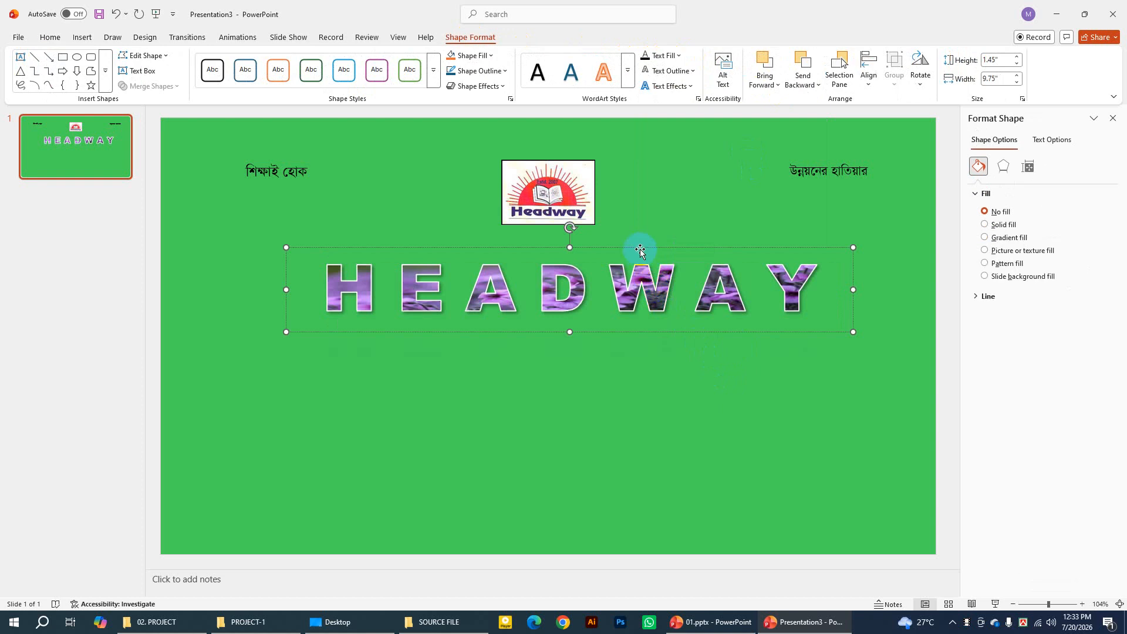
{"action": "left_click_drag", "start_coordinate": [639, 251], "coordinate": [631, 233]}
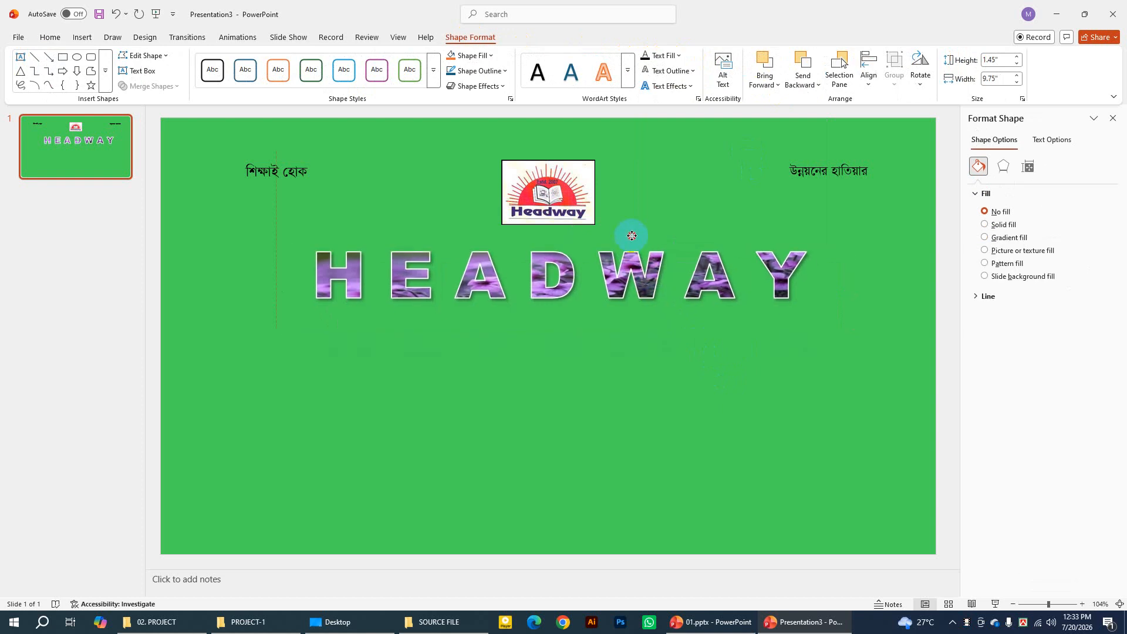
{"action": "left_click", "coordinate": [694, 340]}
{"action": "left_click", "coordinate": [527, 278]}
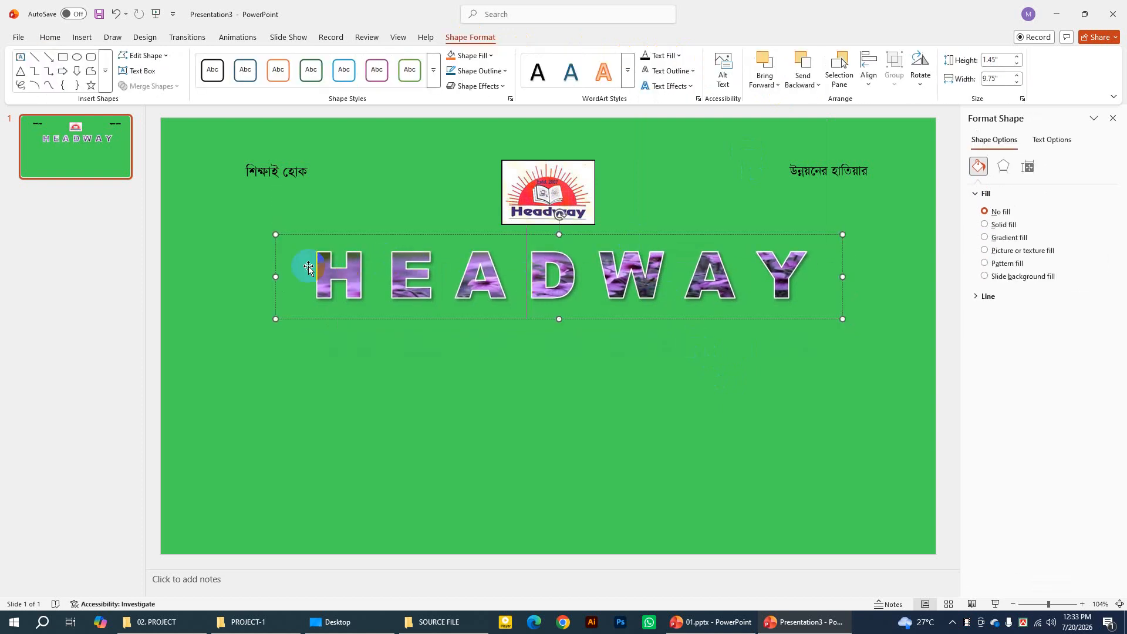
{"action": "left_click_drag", "start_coordinate": [316, 268], "coordinate": [825, 284]}
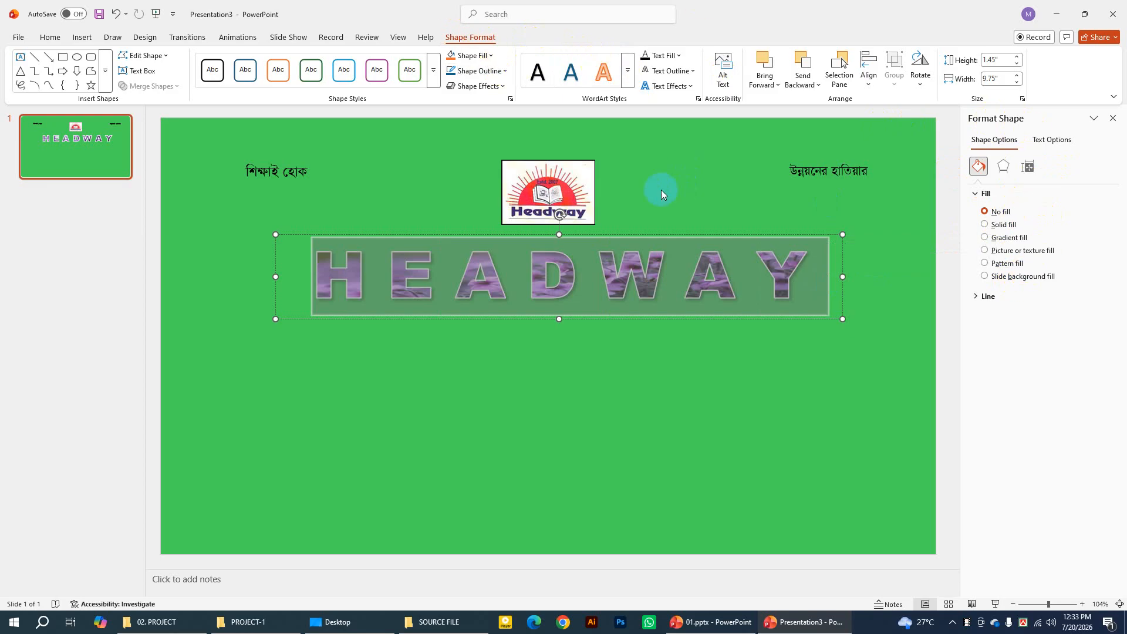
{"action": "left_click", "coordinate": [642, 210]}
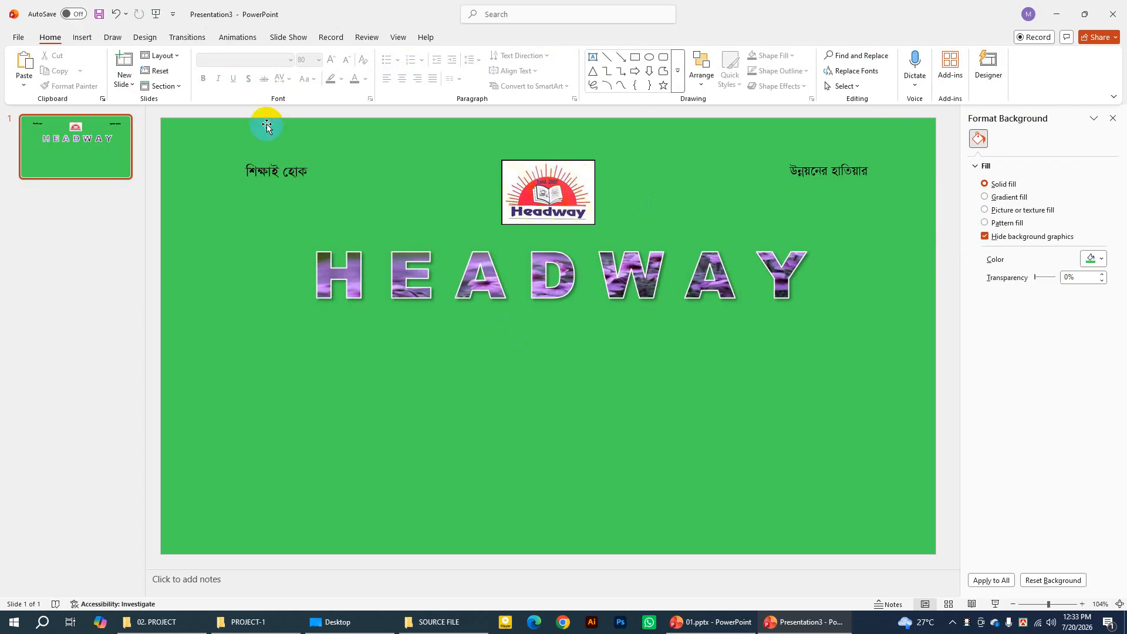
Switch to the 01.pptx presentation and examine the font and size of its Govt.Approved text box
{"action": "left_click", "coordinate": [690, 624]}
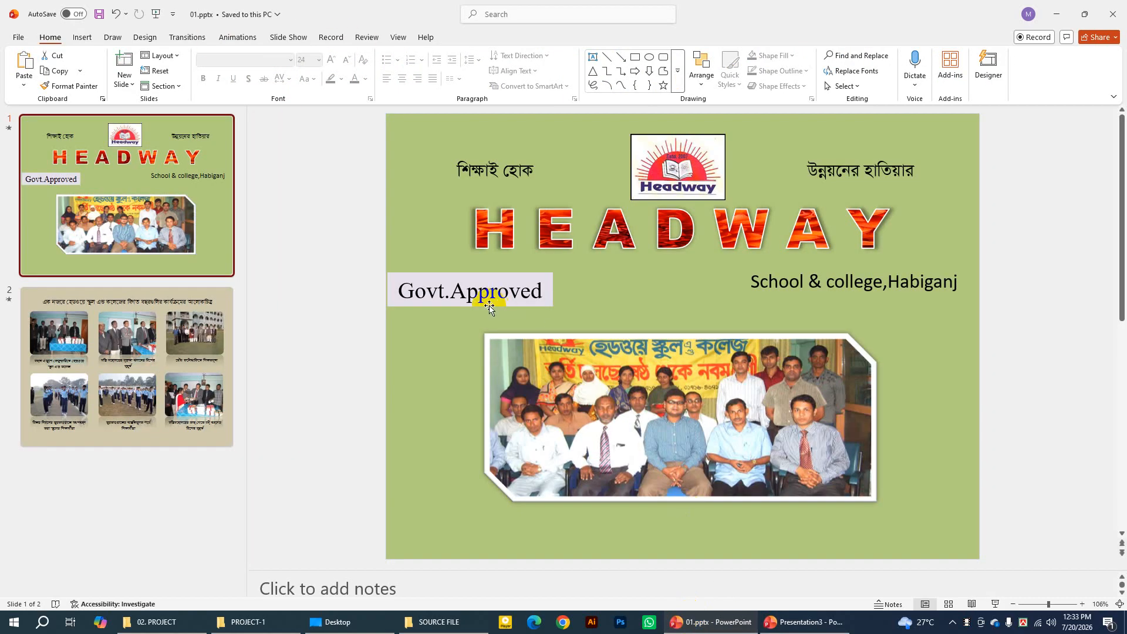
{"action": "left_click", "coordinate": [508, 291]}
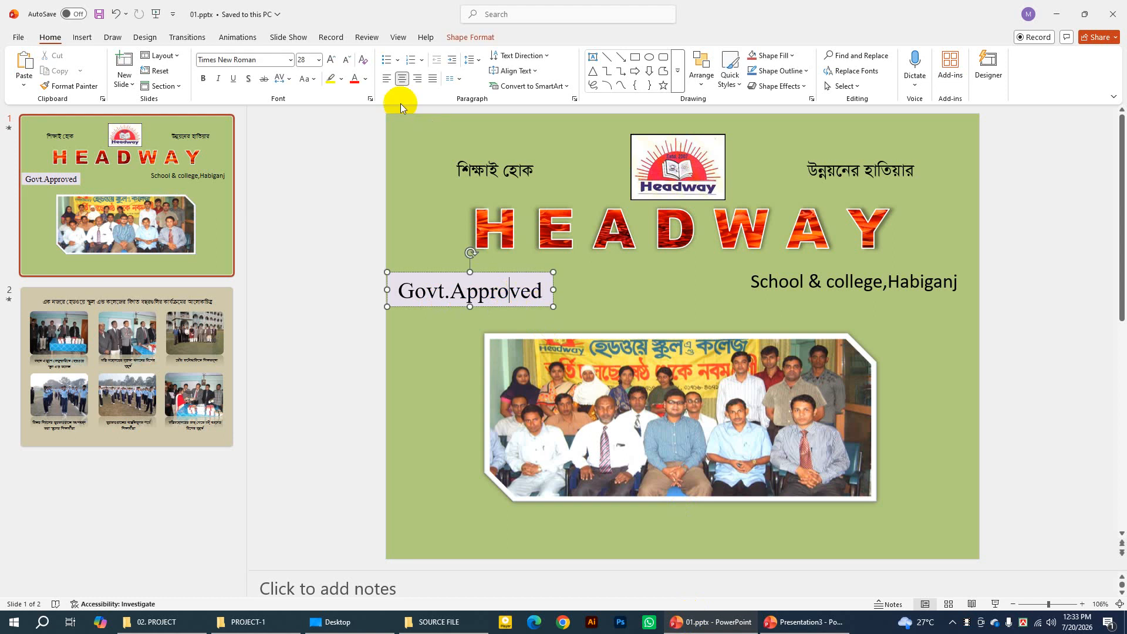
{"action": "left_click", "coordinate": [540, 283]}
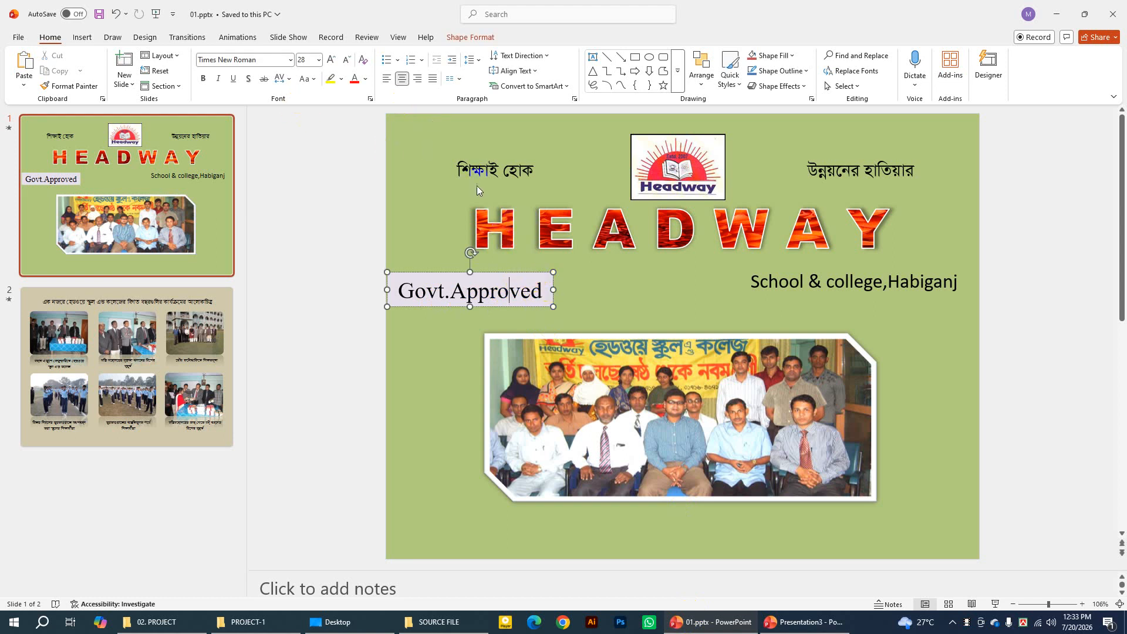
{"action": "left_click", "coordinate": [521, 270]}
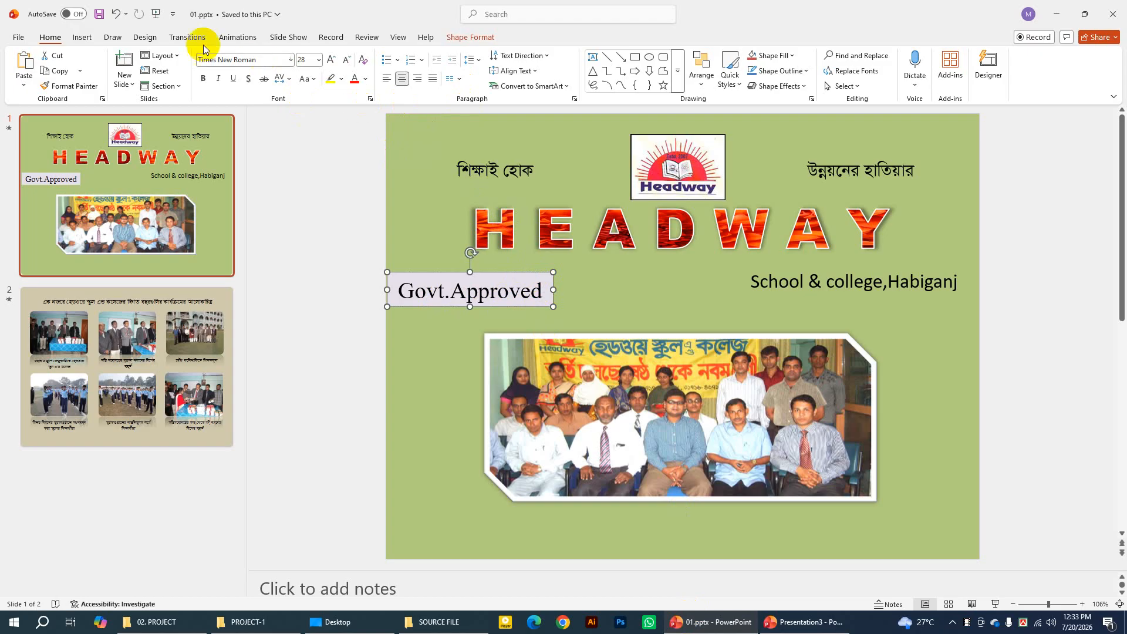
{"action": "left_click", "coordinate": [490, 281]}
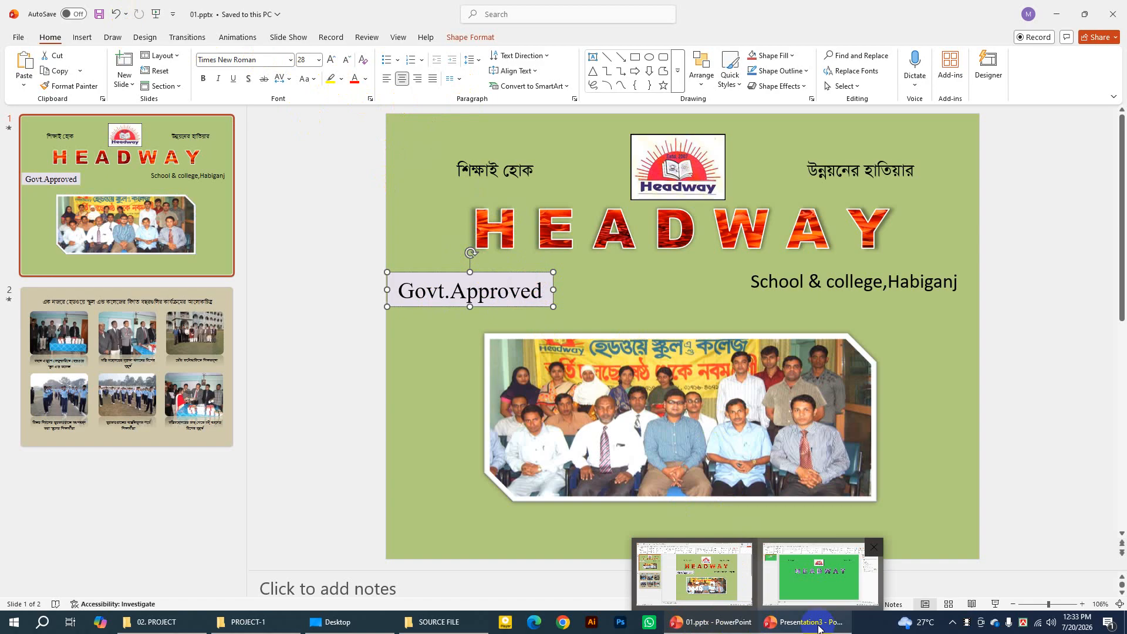
Return to Presentation3 and draw a text box below the HEADWAY title, starting at the slide's left edge
{"action": "left_click", "coordinate": [786, 622]}
{"action": "left_click", "coordinate": [81, 39]}
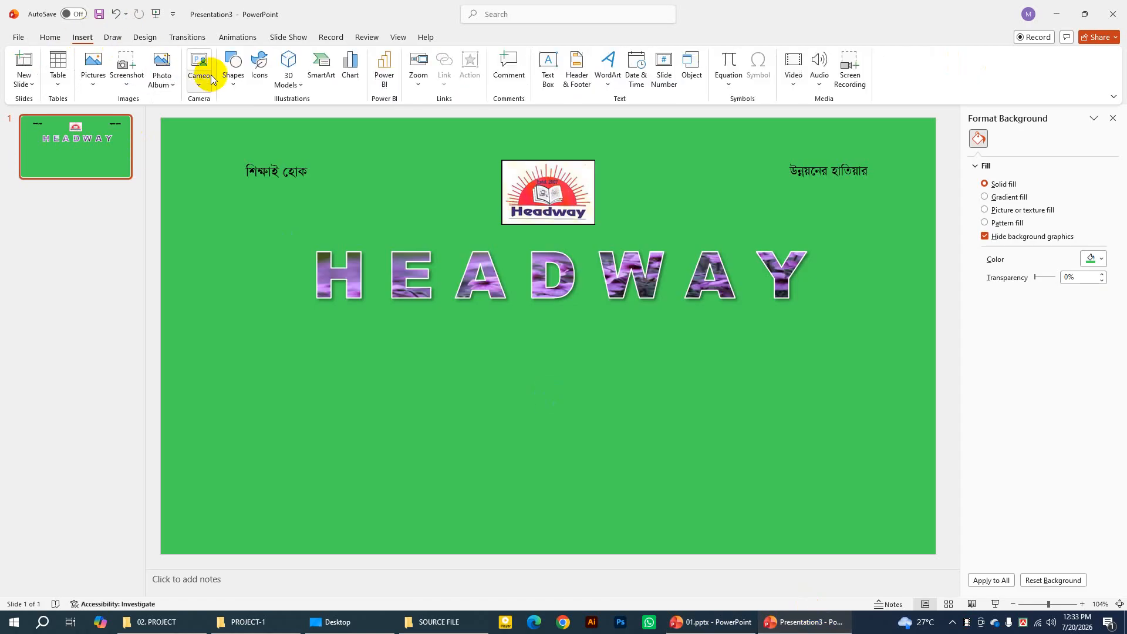
{"action": "left_click", "coordinate": [233, 70]}
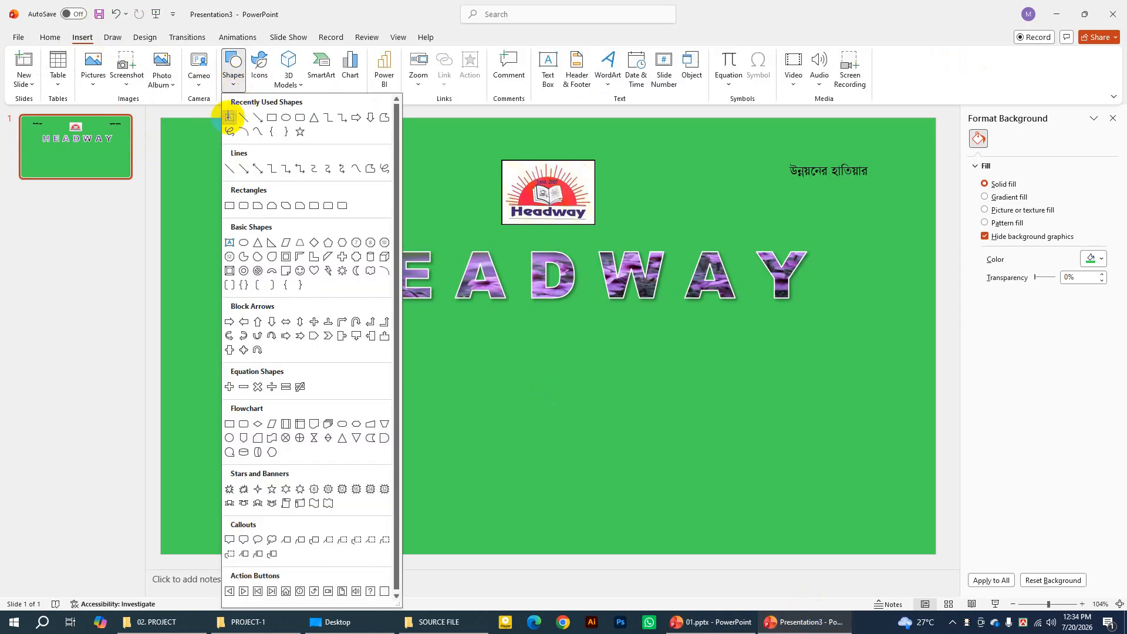
{"action": "left_click", "coordinate": [228, 117]}
{"action": "left_click_drag", "start_coordinate": [160, 322], "coordinate": [341, 358]}
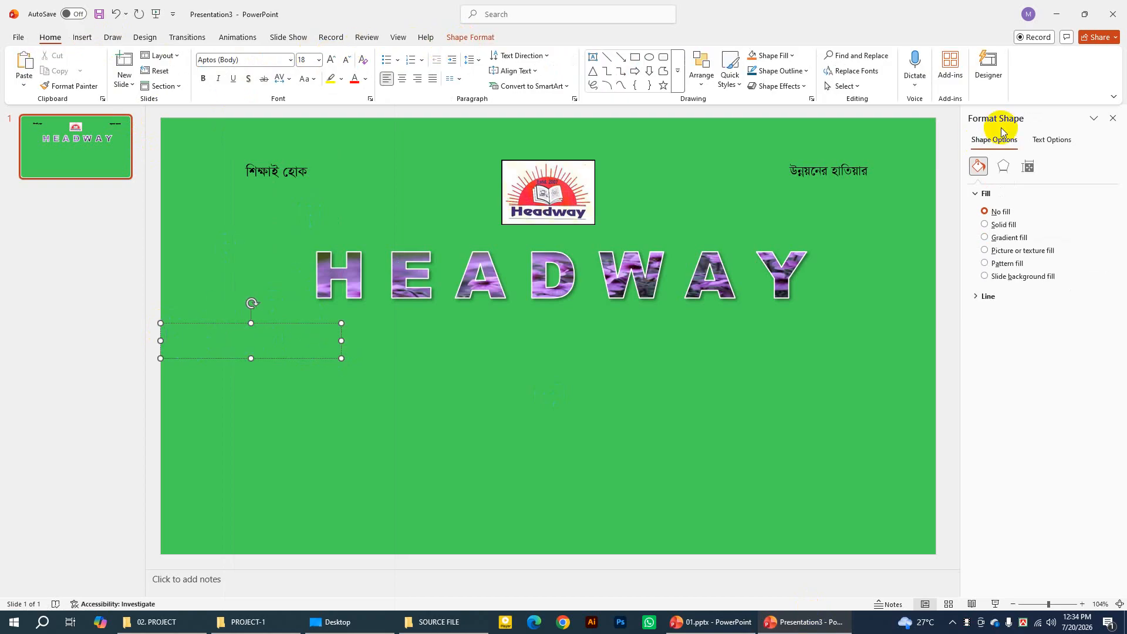
Set the new text box's font to Arial Black and enter GOVT. APPROVED in it
{"action": "left_click", "coordinate": [290, 59]}
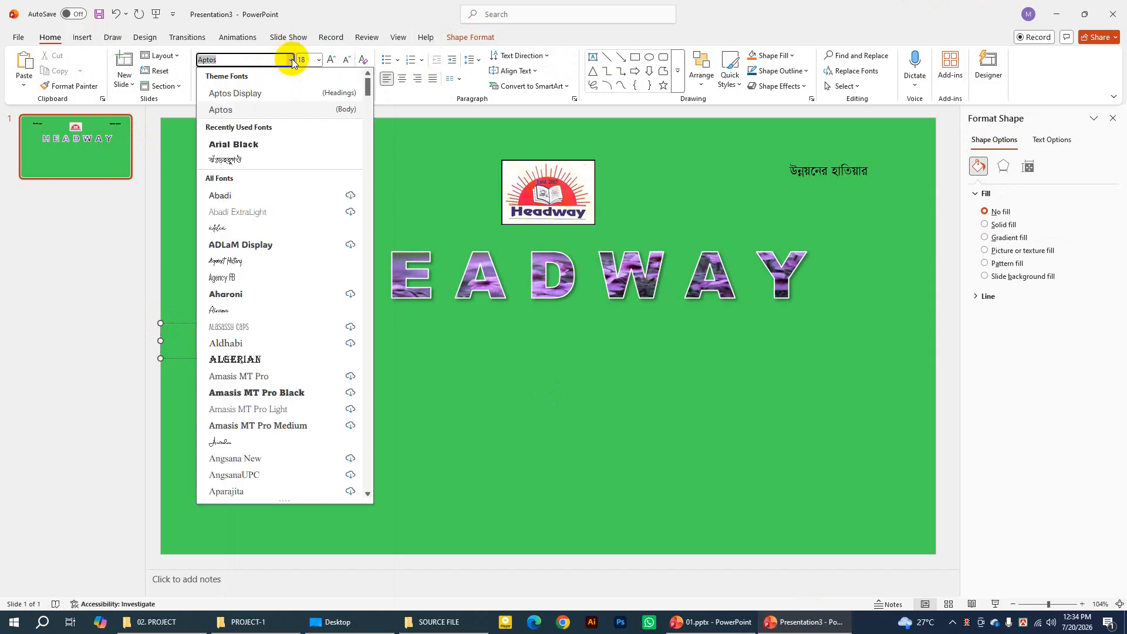
{"action": "left_click", "coordinate": [247, 147]}
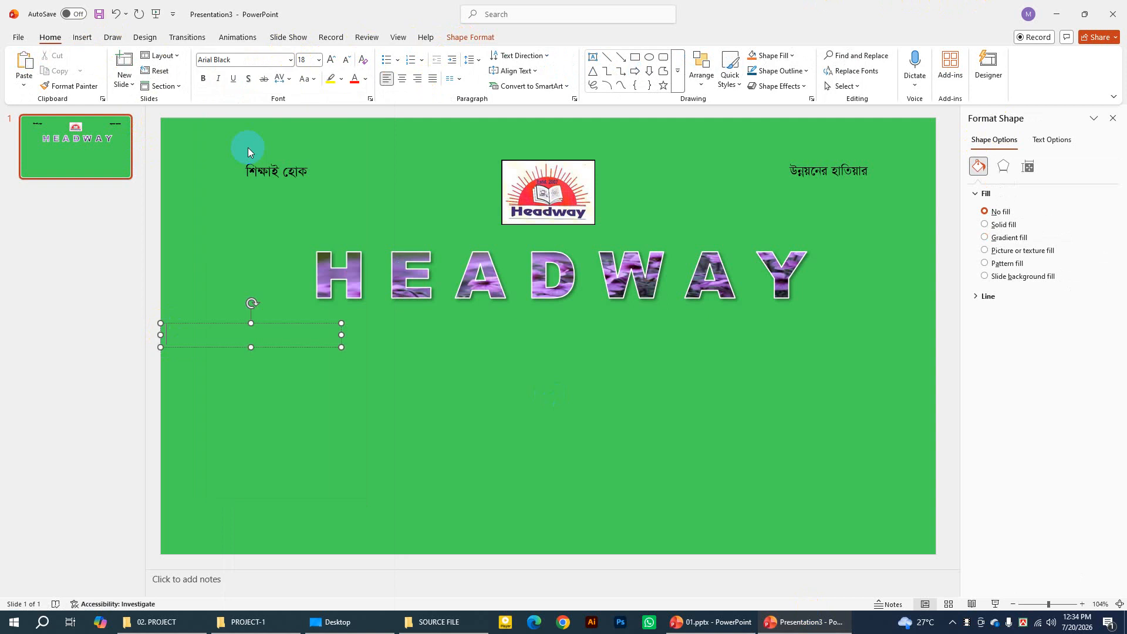
{"action": "left_click", "coordinate": [1026, 623]}
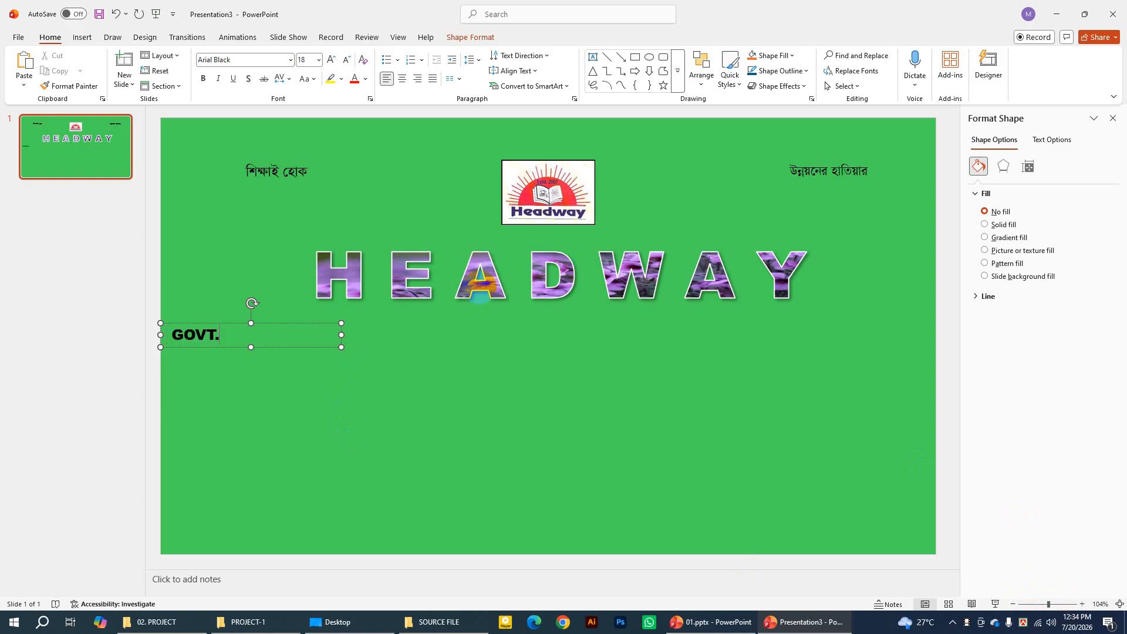
{"action": "type", "text": "ROVED"}
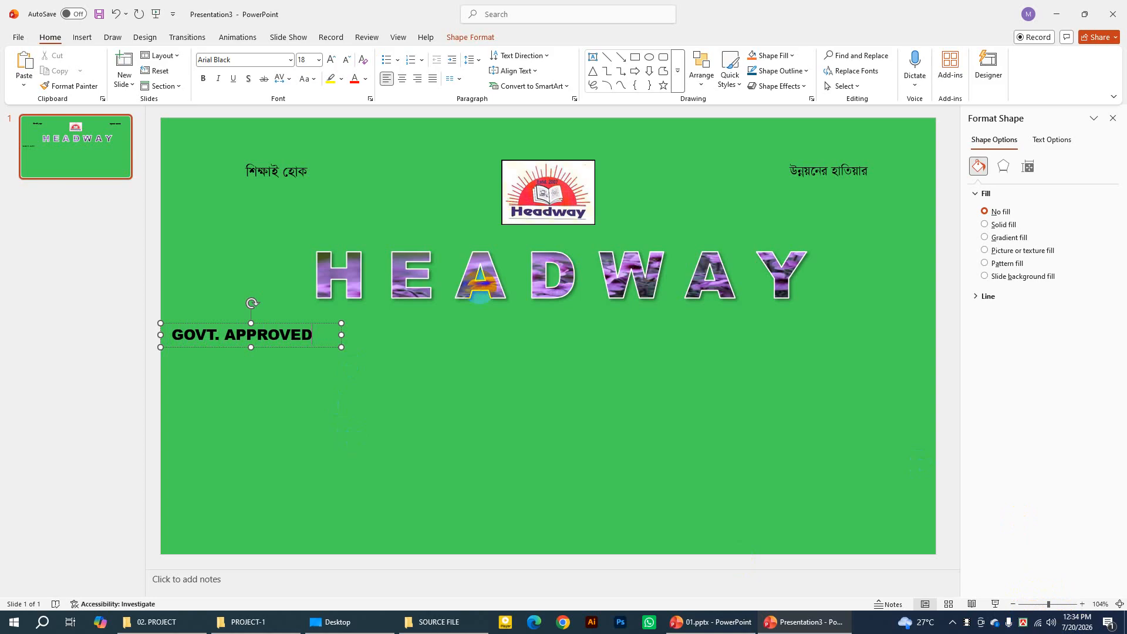